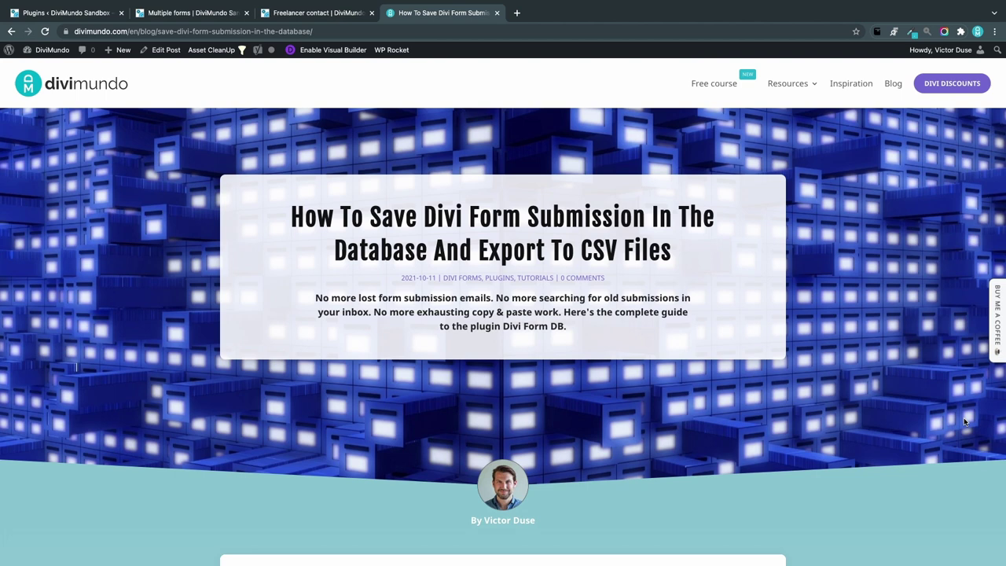
Step: Scroll the DiviMundo guide down to its 'Summary: Divi Form DB overview' section
scroll(964, 422, "down", 10)
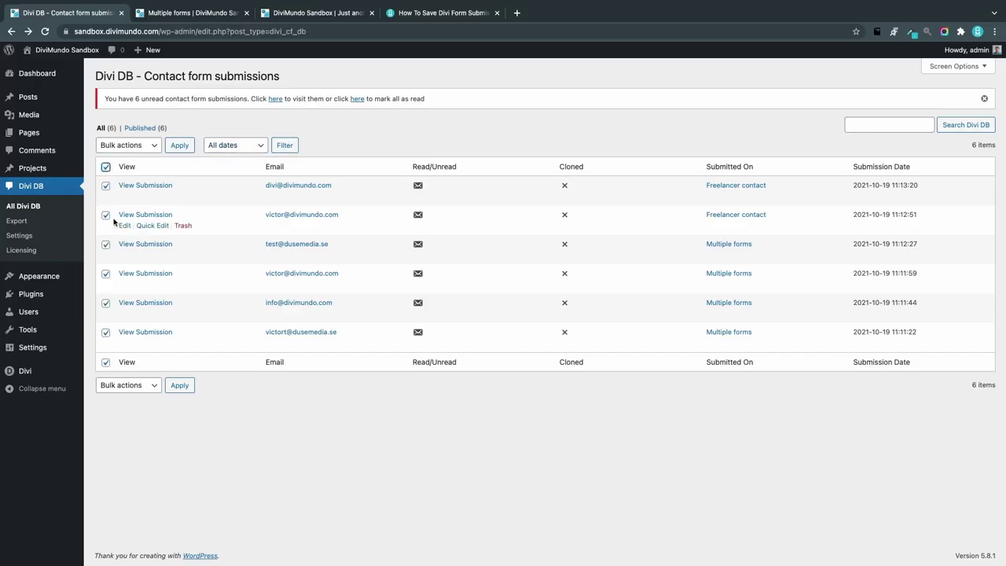
Step: Download the Freelancer contact submissions as a CSV file and open the download
left_click(126, 148)
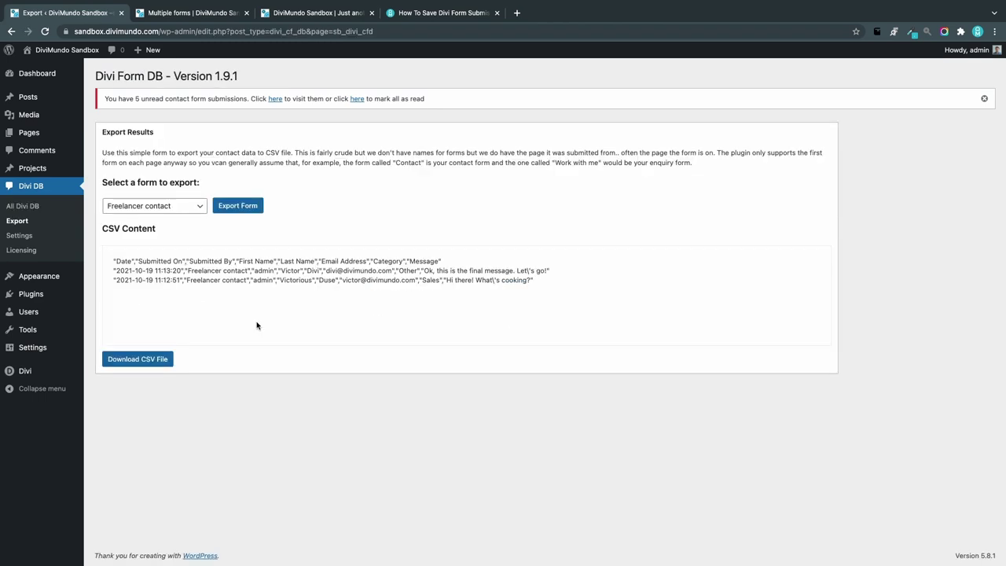
left_click(147, 364)
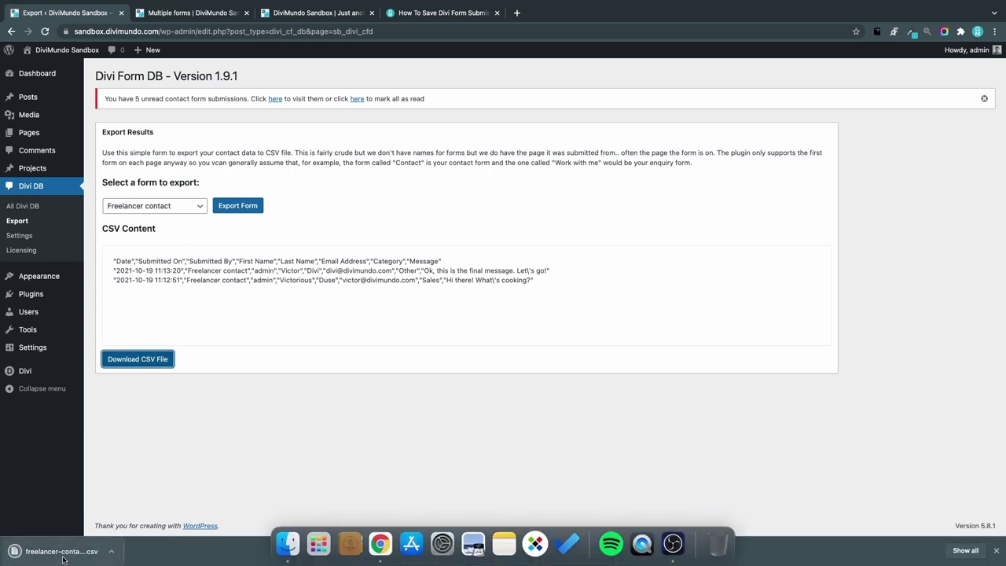
left_click(64, 555)
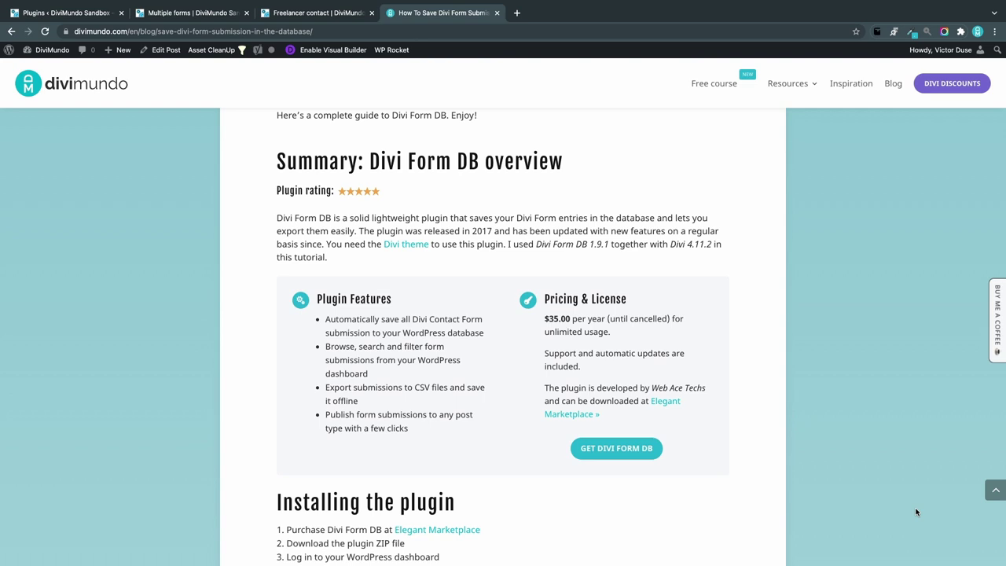
Step: Scroll the guide down to the 'Installing the plugin' section
scroll(881, 419, "down", 5)
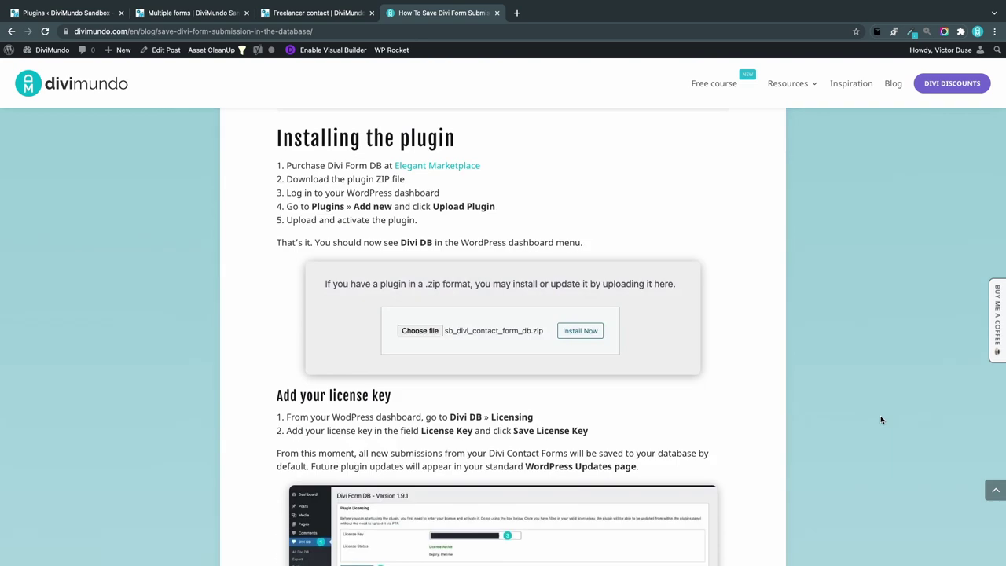
Step: Add Divi Form DB ($35.00) to the Elegant Marketplace cart and proceed to checkout
left_click(419, 167)
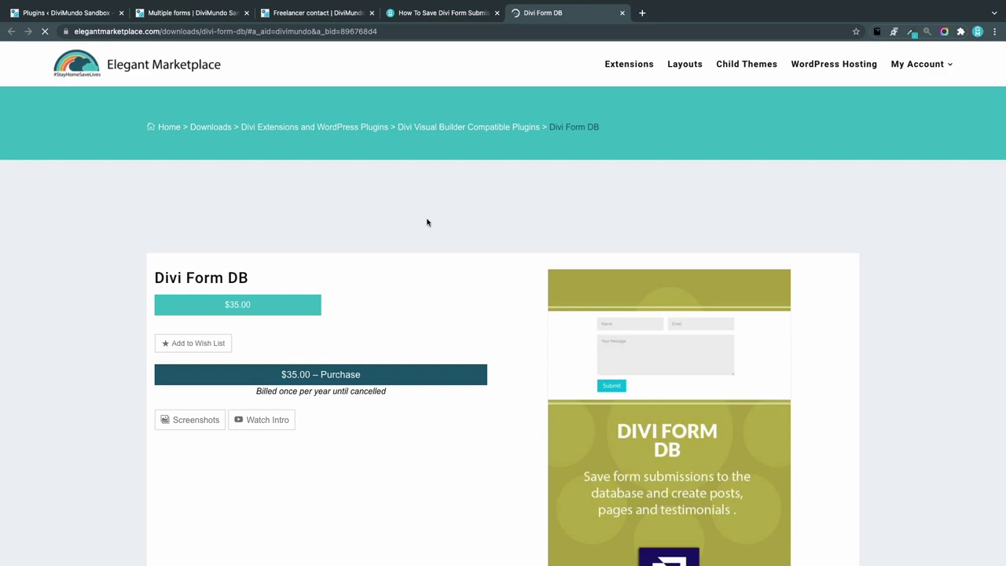
scroll(444, 273, "down", 5)
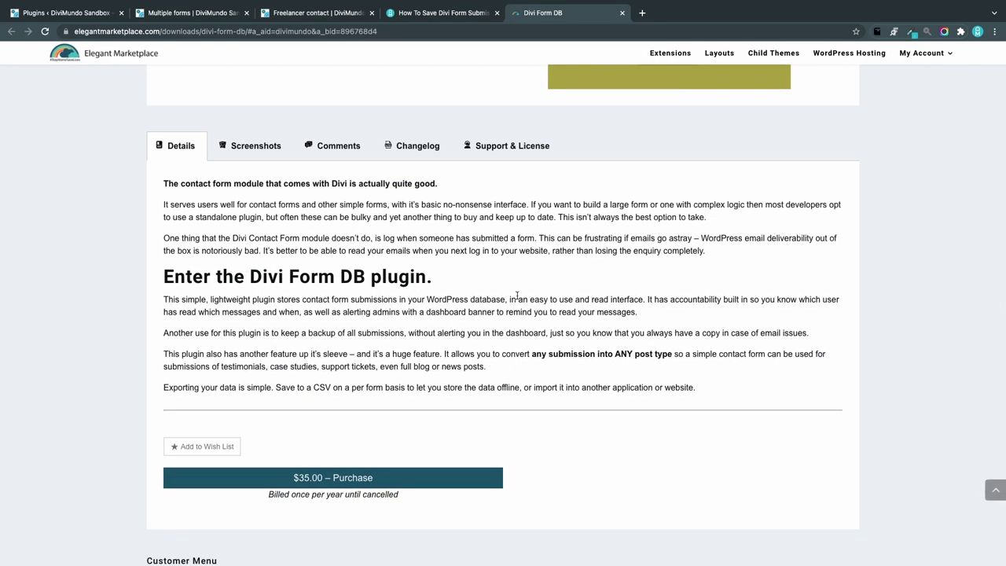
scroll(517, 295, "up", 5)
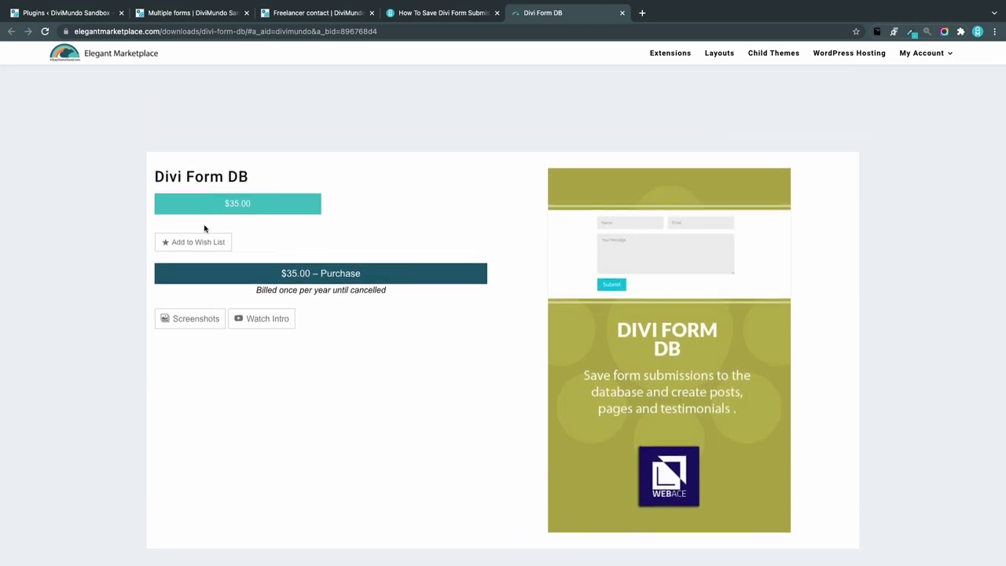
left_click(344, 280)
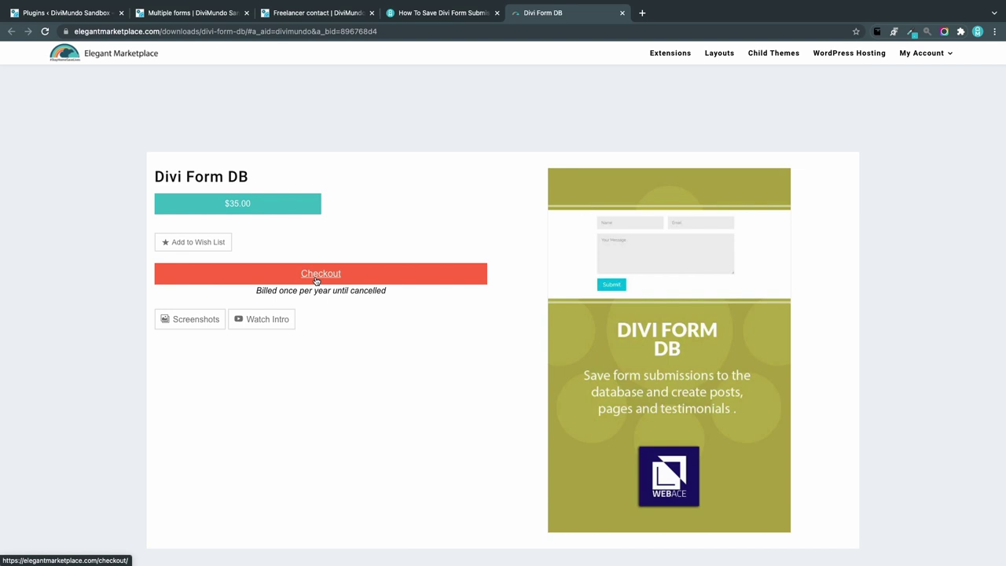
left_click(316, 280)
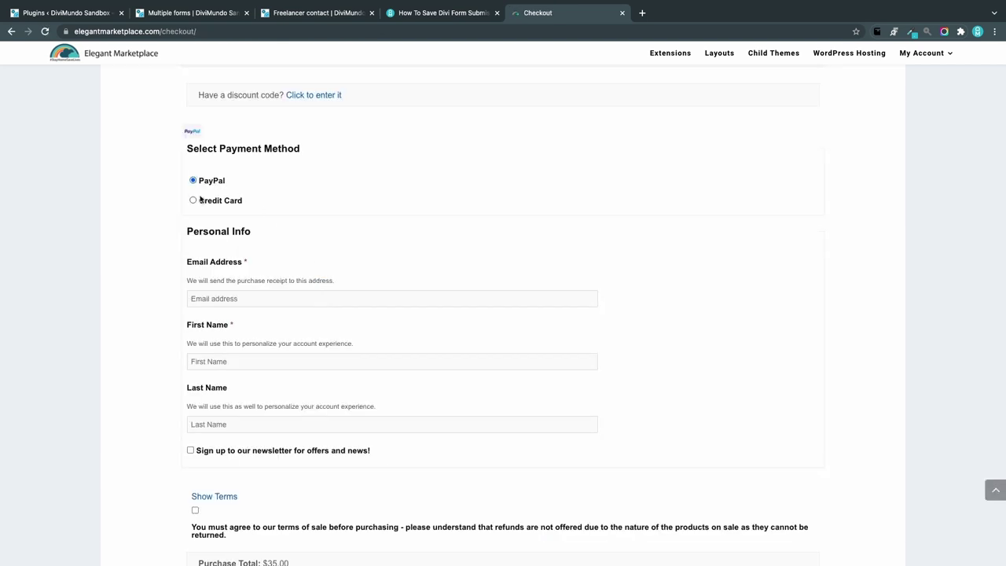
scroll(411, 285, "down", 3)
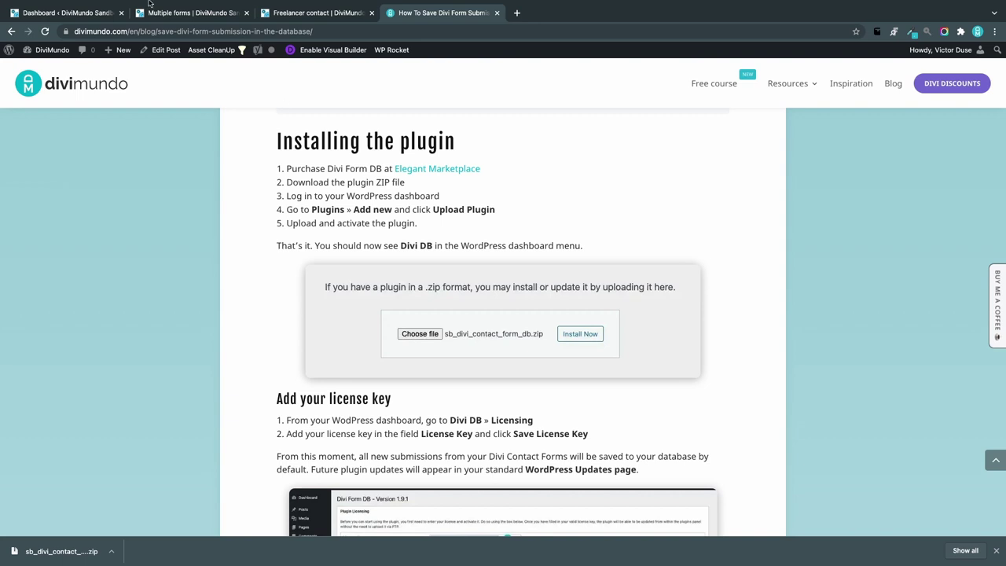
Step: Upload the downloaded Divi Form DB zip under Plugins > Add New, install and activate it
left_click(64, 43)
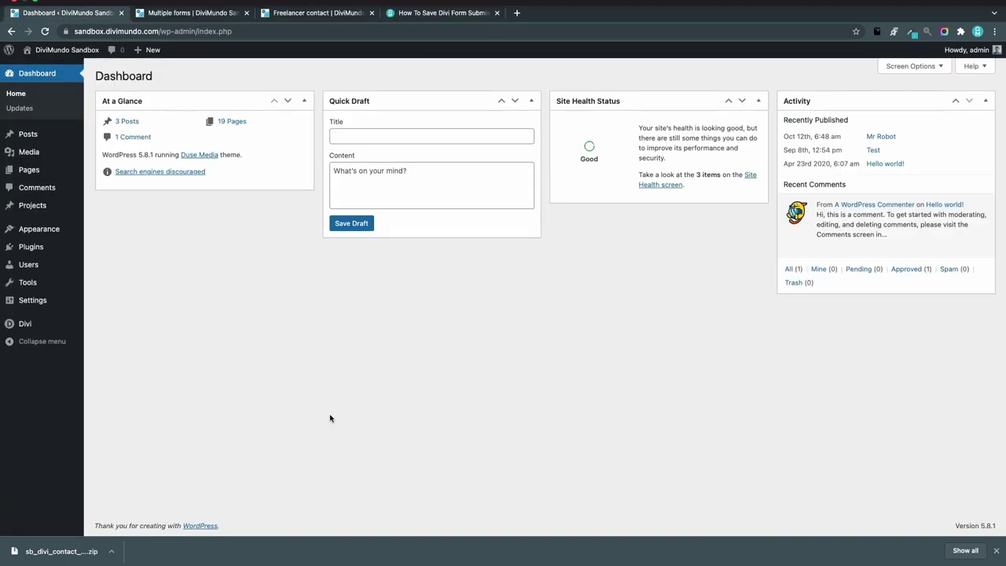
mouse_move(49, 255)
left_click(118, 249)
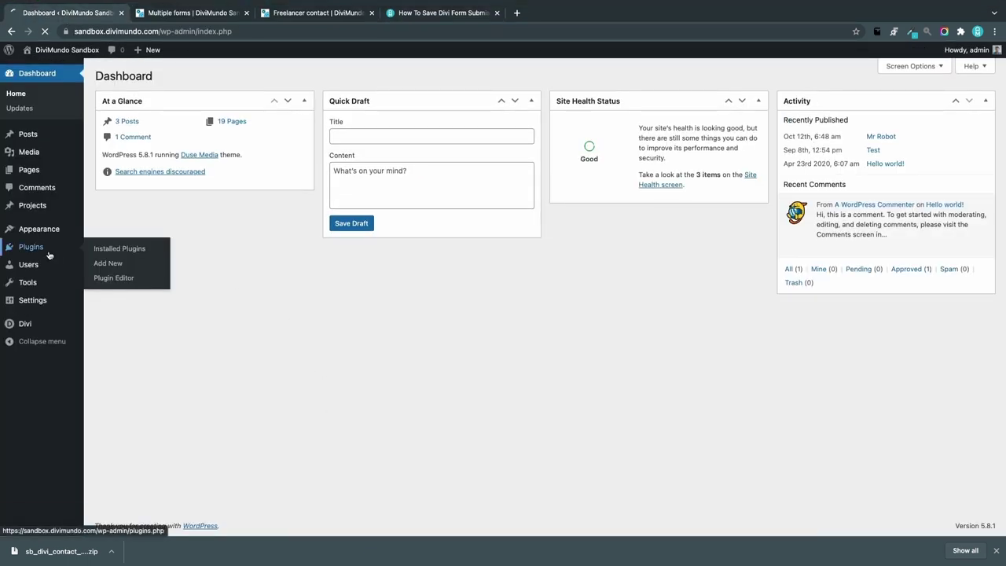
left_click(158, 78)
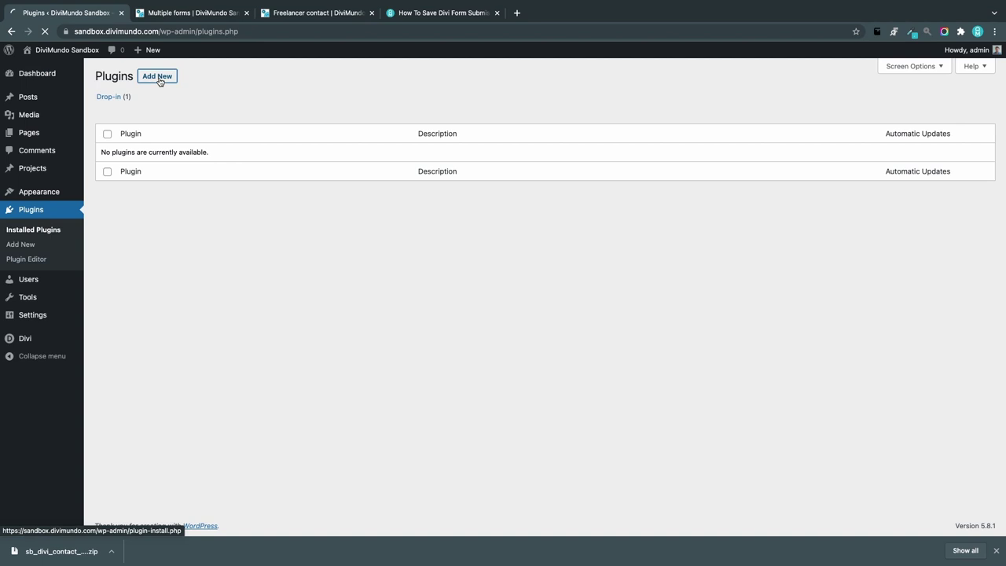
left_click(180, 79)
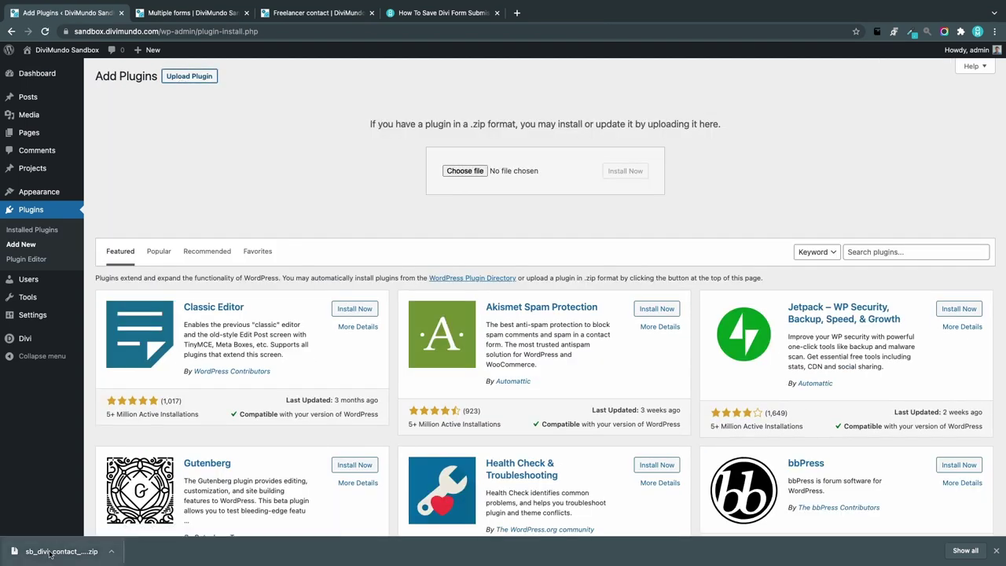
left_click_drag(59, 552, 469, 174)
left_click(632, 172)
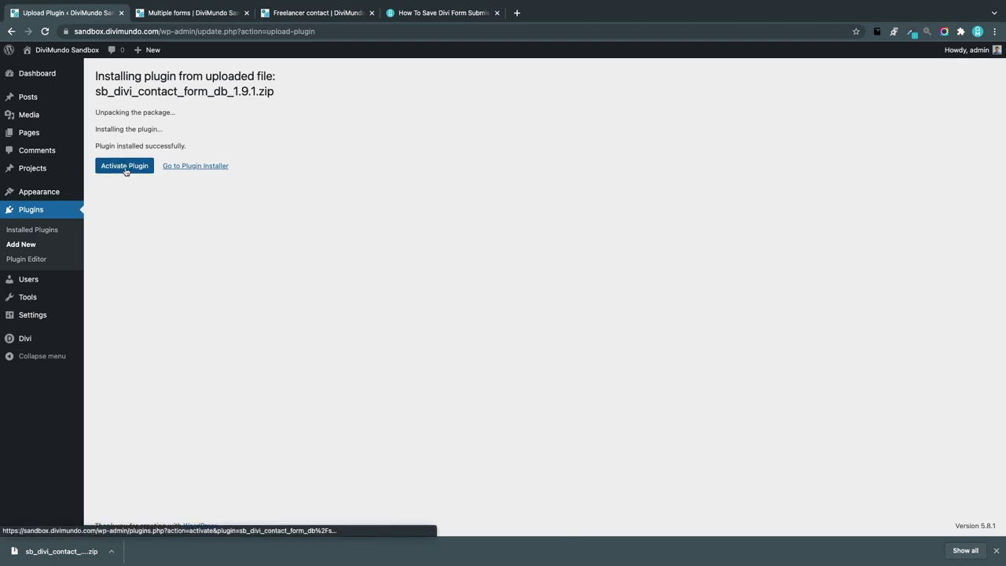
left_click(124, 166)
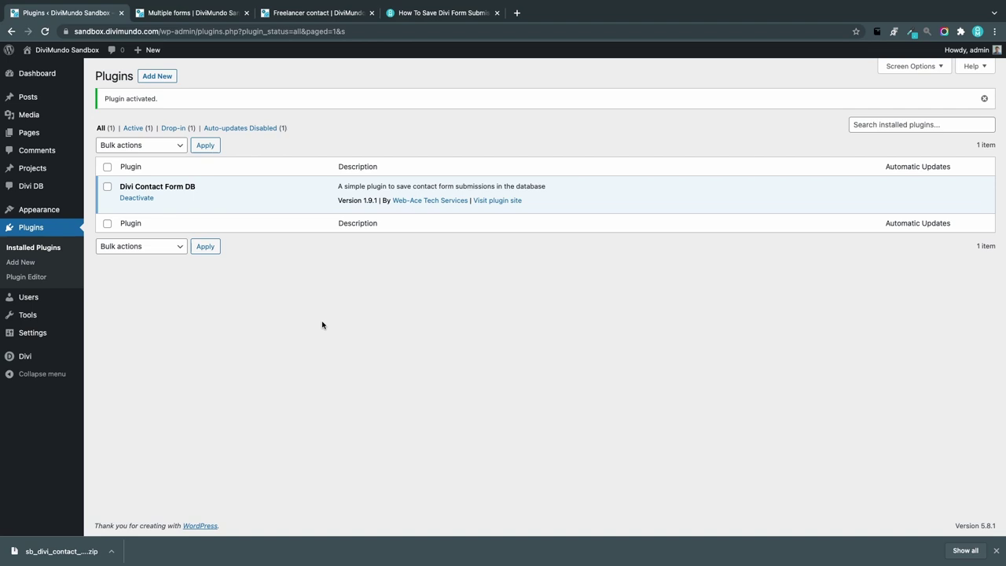
Step: Paste and save the Divi Form DB license key, then open the All Divi DB list
mouse_move(52, 189)
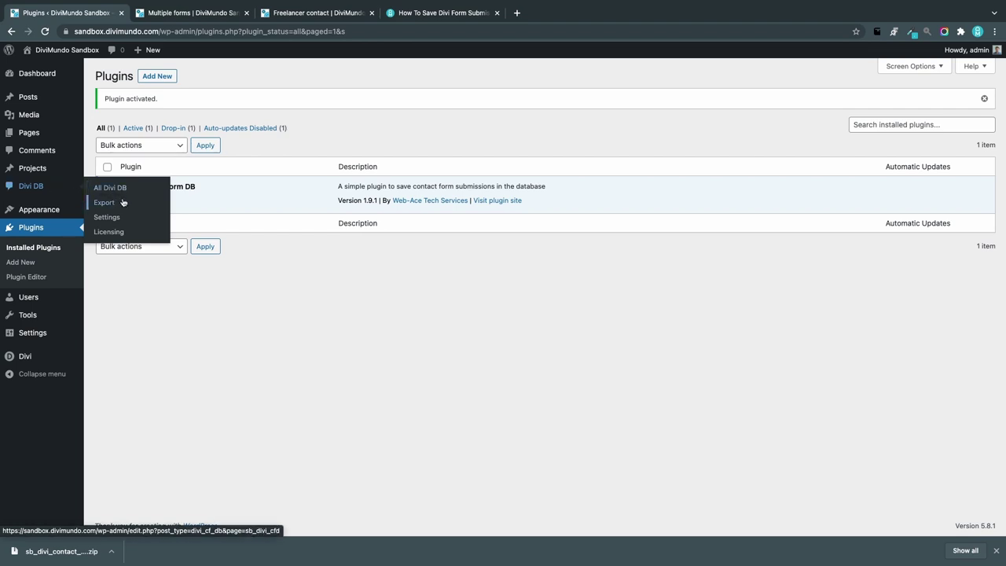
left_click(123, 233)
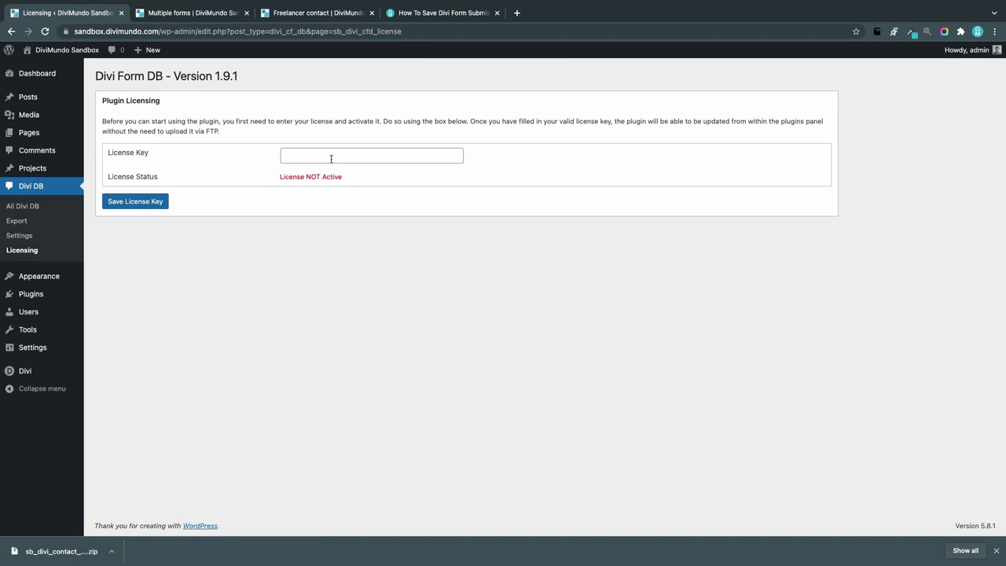
left_click(331, 158)
key("super+v")
left_click(132, 201)
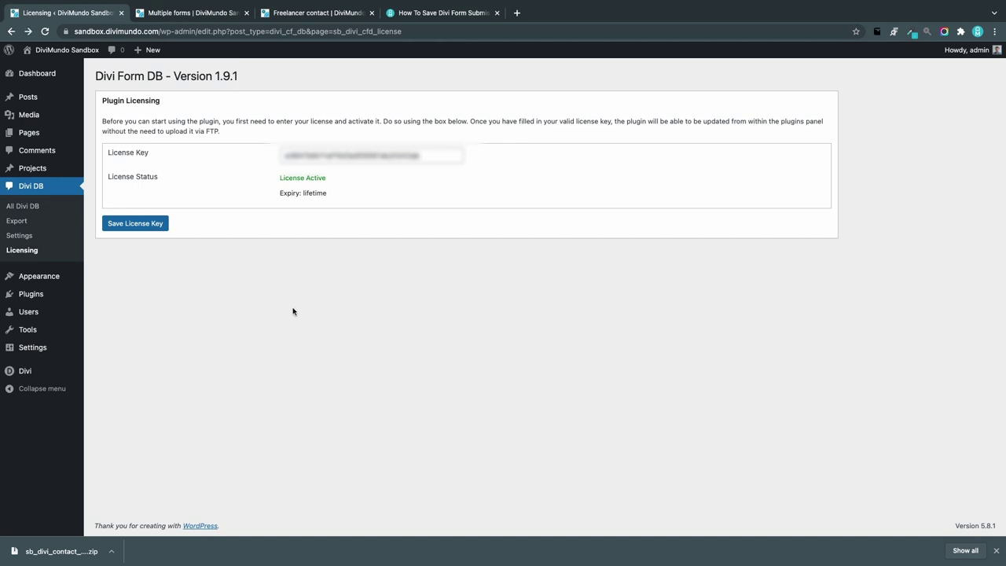
left_click(44, 207)
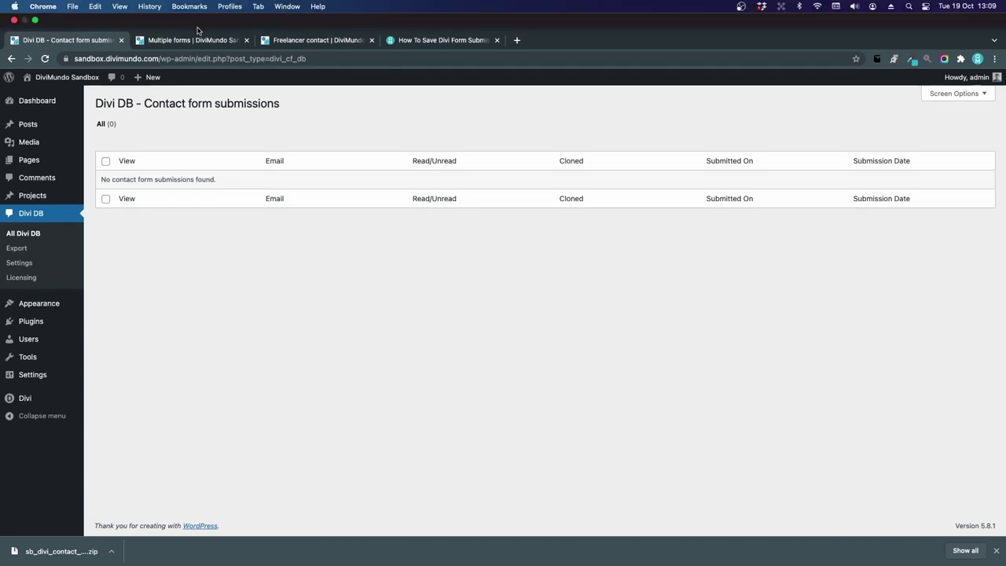
Step: Look over the Freelancer contact page, then the Multiple forms page
left_click(289, 45)
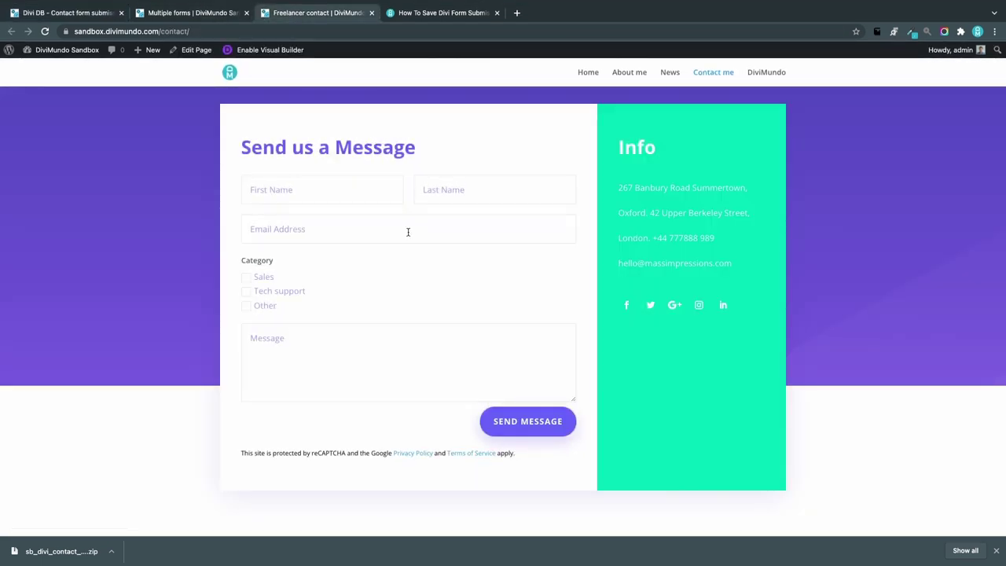
scroll(438, 276, "down", 1)
scroll(442, 277, "up", 1)
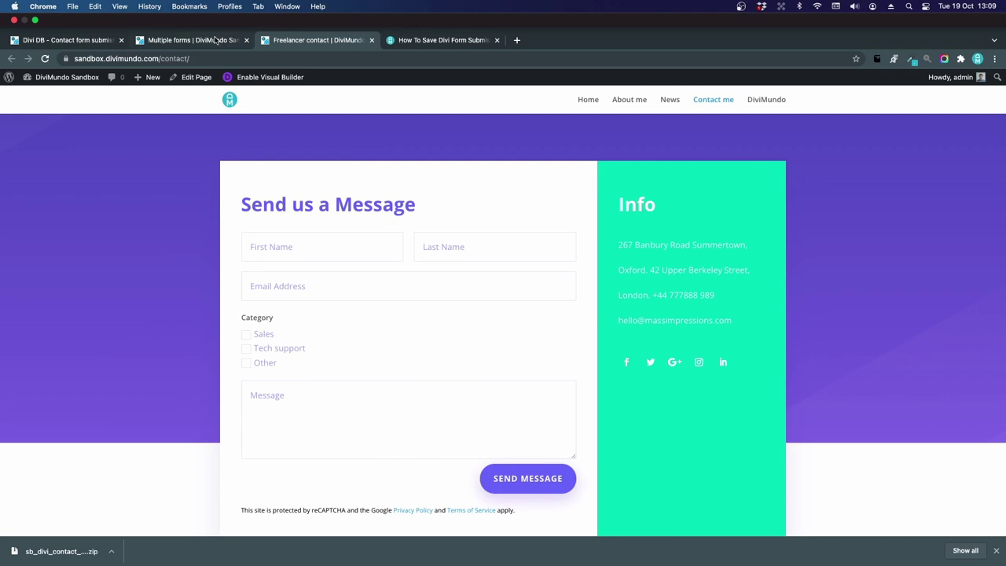
left_click(189, 12)
scroll(321, 269, "down", 9)
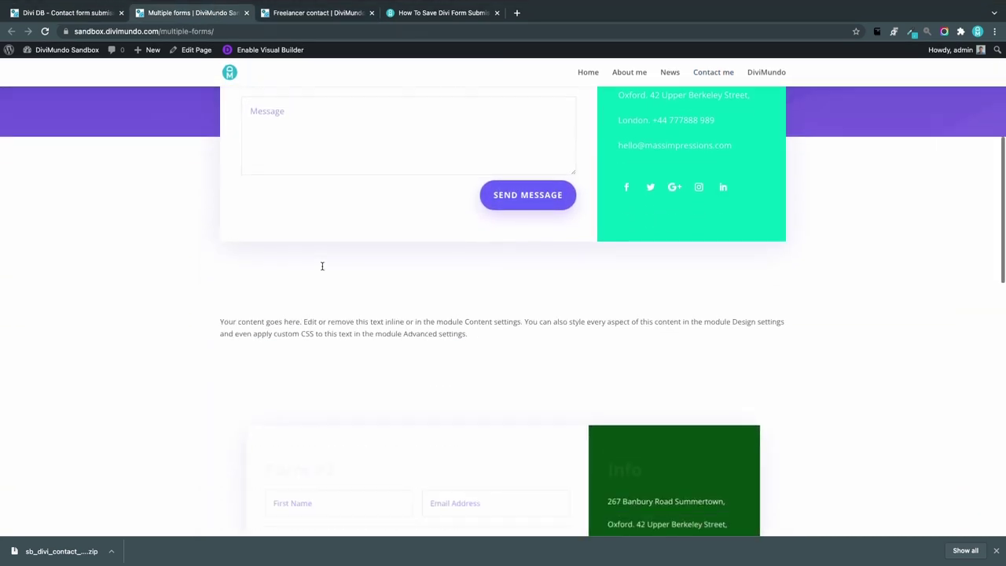
scroll(314, 255, "down", 5)
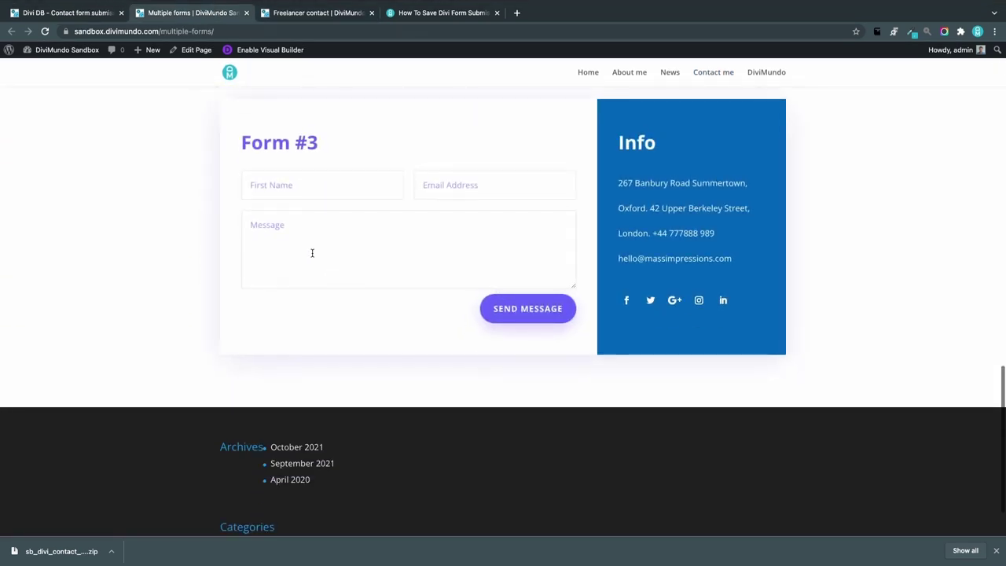
scroll(338, 260, "up", 15)
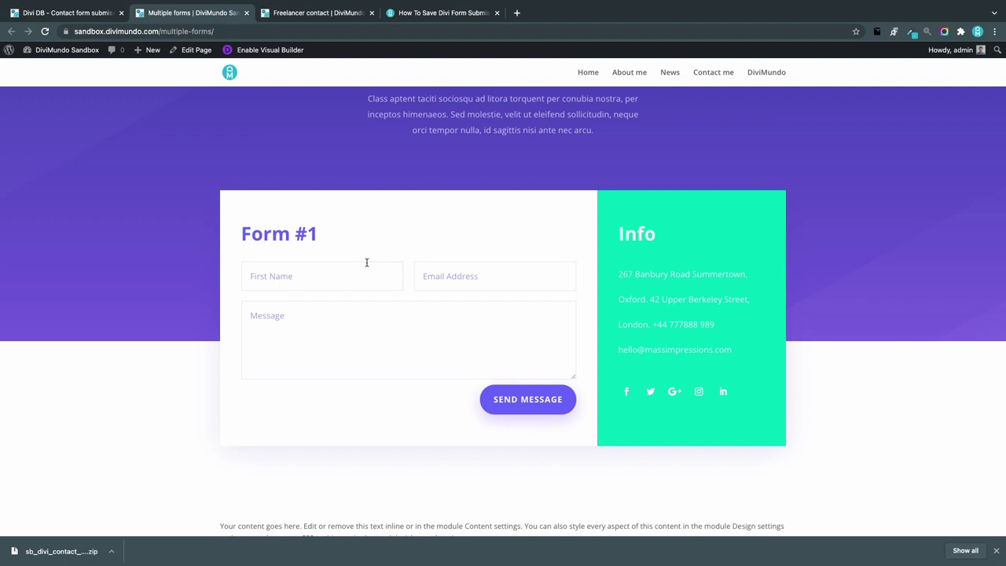
Step: Send Form #1 with a name, an email and the message 'I'm testing this message. Hi and bye'
left_click(366, 263)
key("Tab")
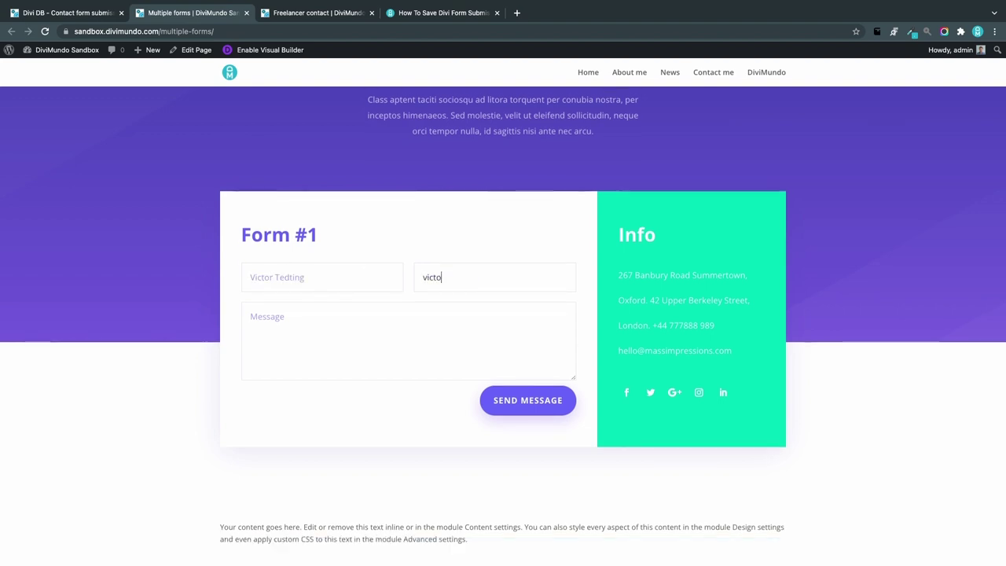
key("Tab")
left_click(527, 403)
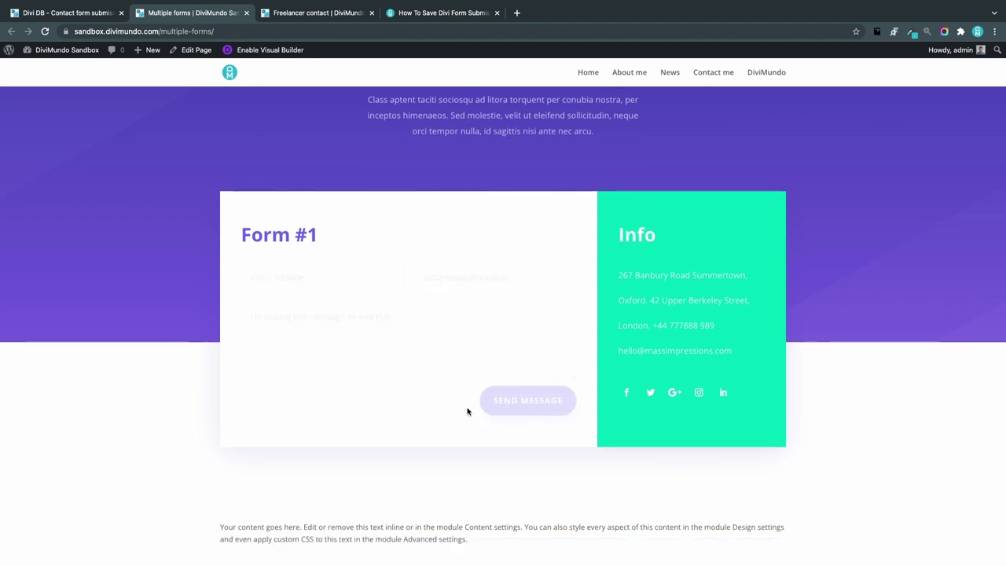
Step: Send Form #2 with name 'I'm not a robot', an email and 'I'm now sending this message as well'
scroll(467, 411, "down", 5)
left_click(299, 314)
type("I'm not a robot")
key("Tab")
key("Tab")
type("I'm now sending this message as well")
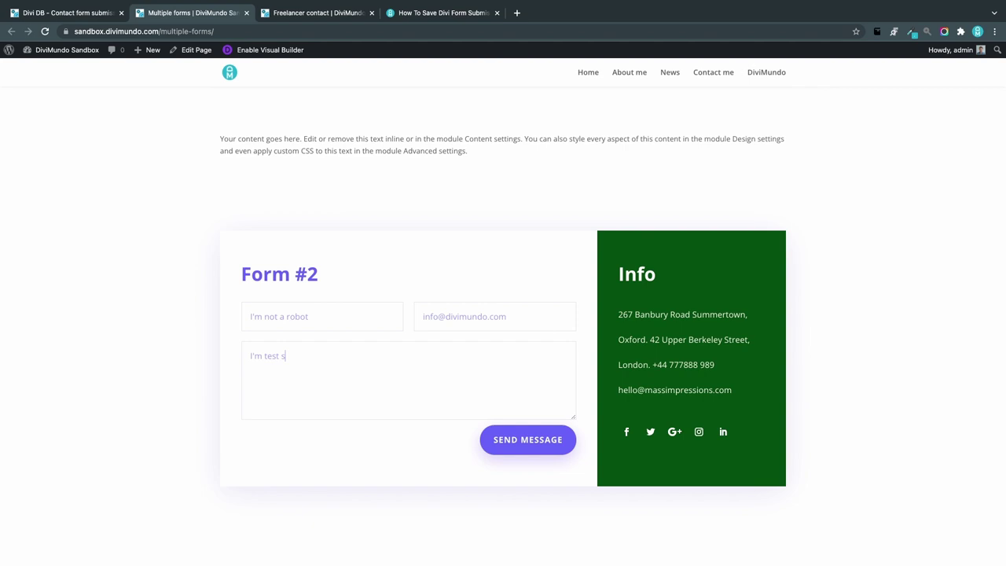
left_click(527, 440)
Step: Send Form #3 with 'Testing testing' and an email address
scroll(528, 440, "down", 5)
type("Testing testing")
key("Tab")
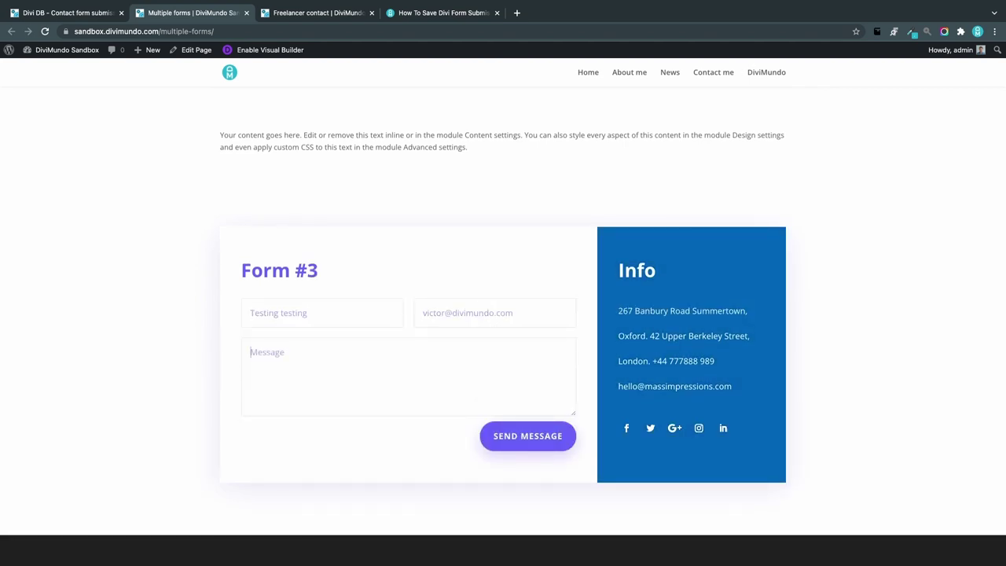
left_click(553, 449)
Step: Send a second Form #1 message, 'I'm sending another message :)', with a name and email
scroll(553, 449, "up", 10)
left_click(325, 279)
type("Victor")
key("Tab")
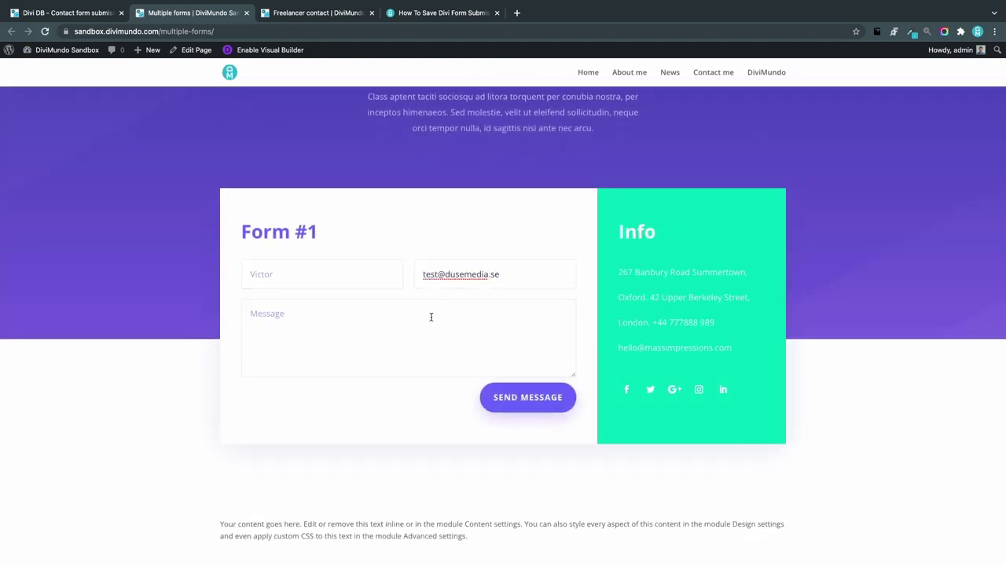
left_click(432, 316)
type("I'm sending another message :)")
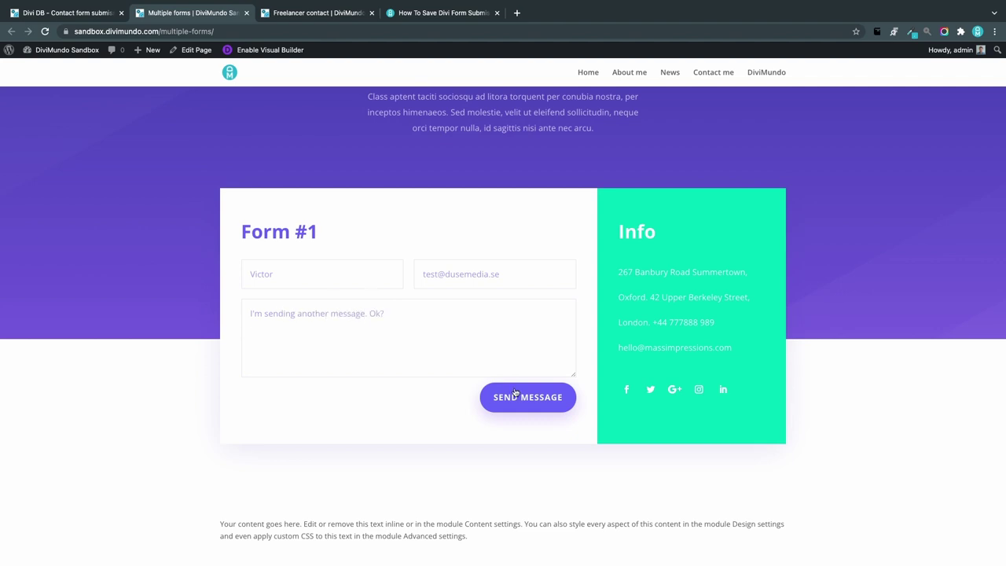
key("ctrl+Tab")
left_click(254, 220)
Step: Fill in the Freelancer contact form's first name, last name and email, and send it
key("Tab")
key("Tab")
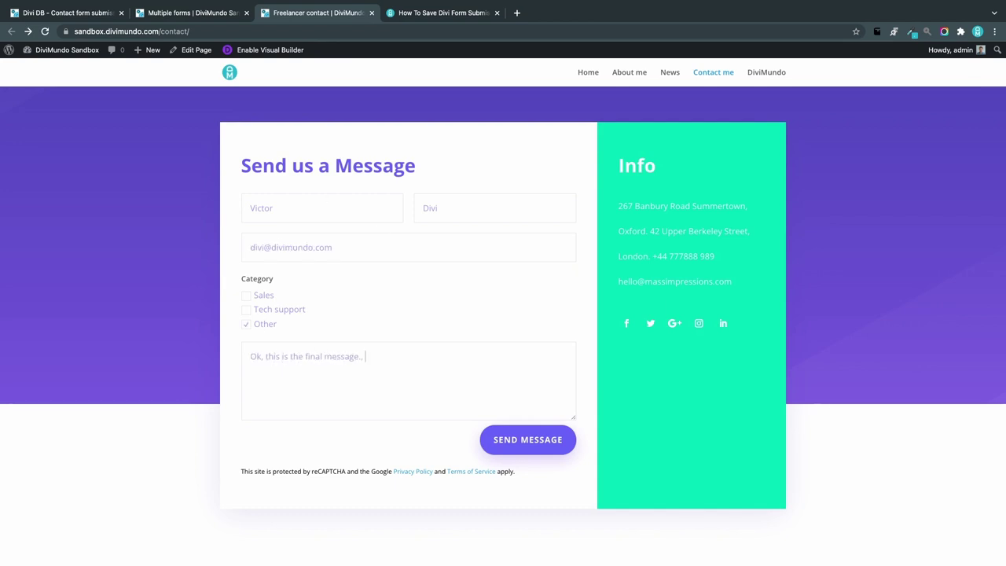
left_click(542, 442)
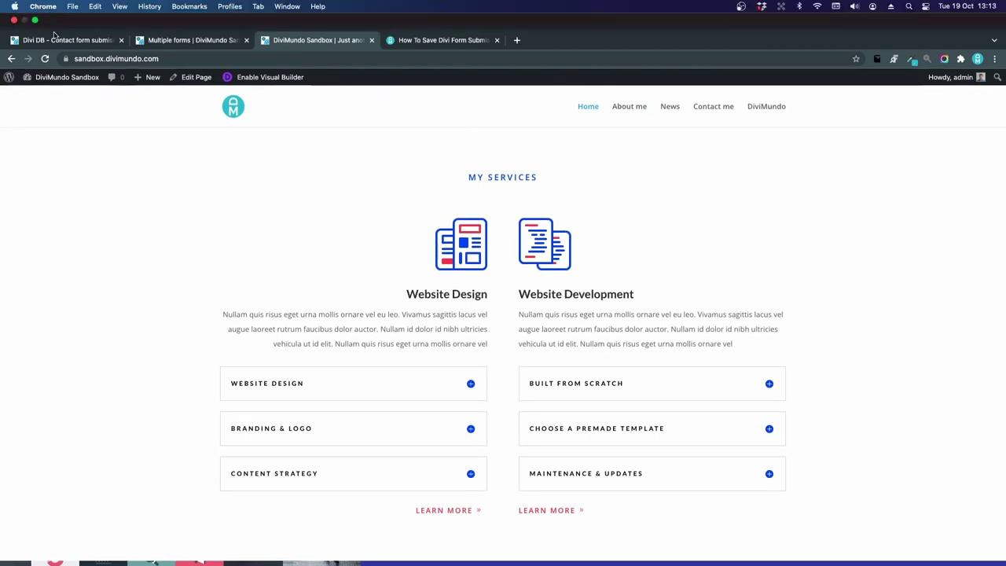
Step: Reload the Divi DB list to show six submissions, then open the newest Freelancer contact entry
left_click(63, 38)
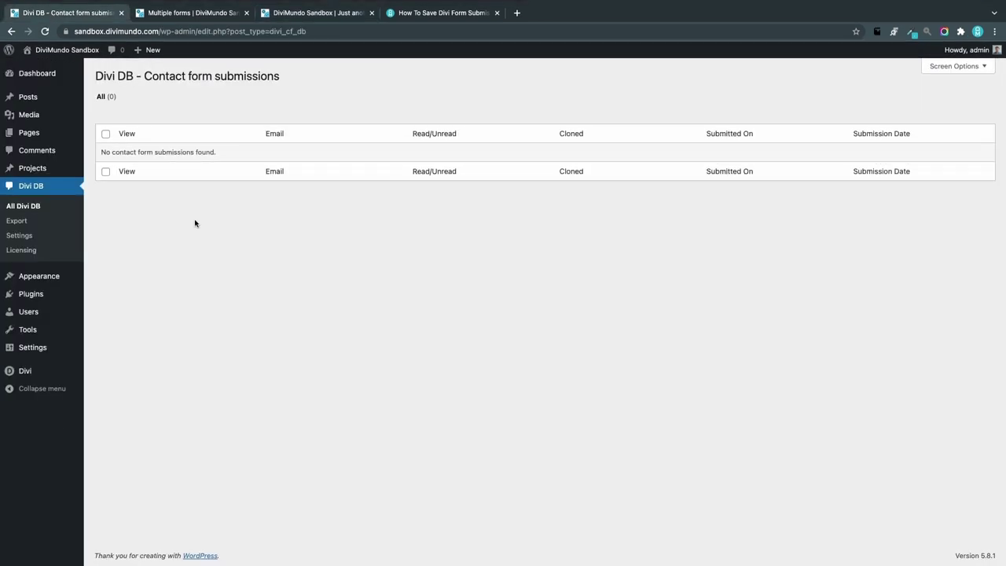
left_click(44, 32)
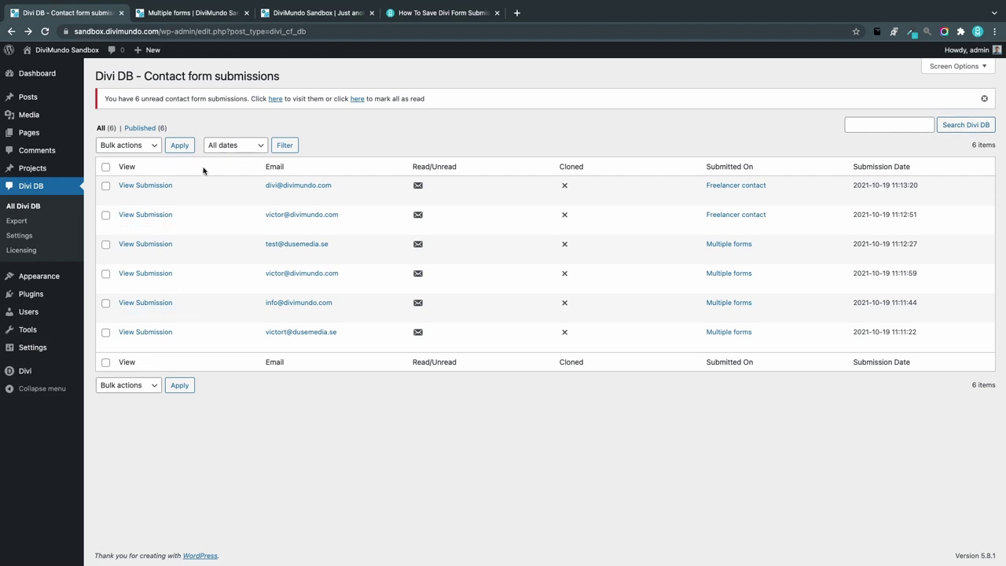
left_click(226, 145)
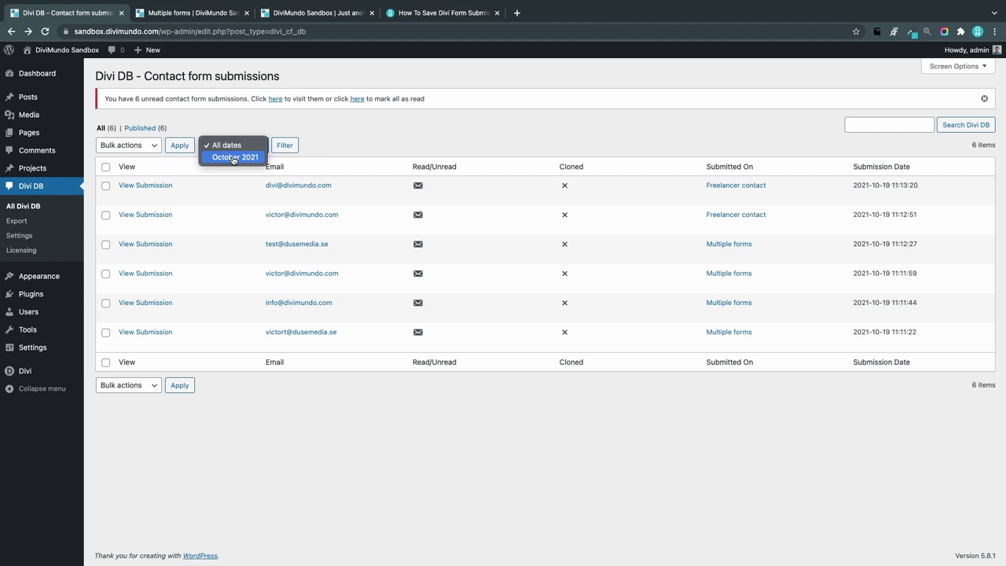
left_click(105, 166)
left_click(105, 166)
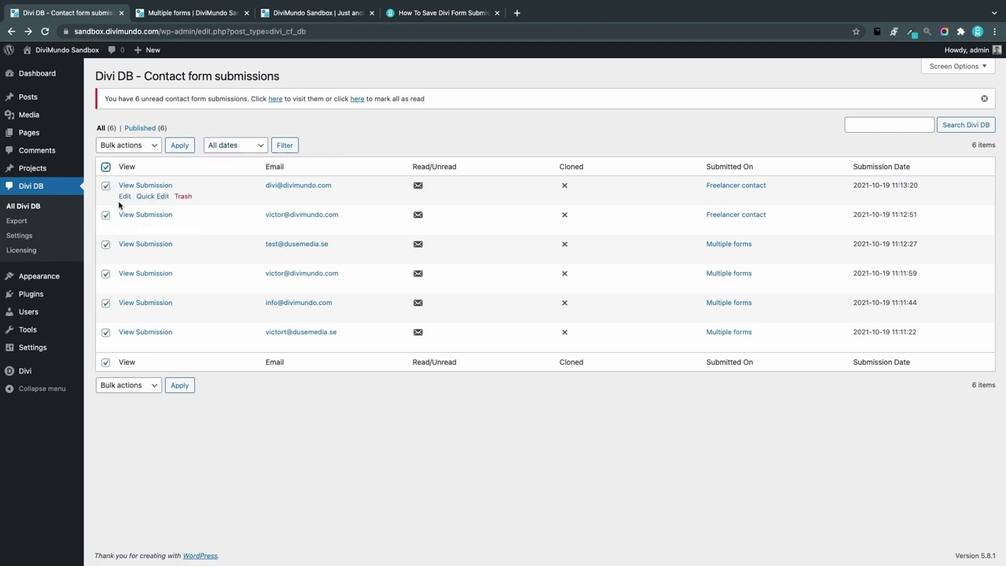
left_click(125, 145)
left_click(301, 174)
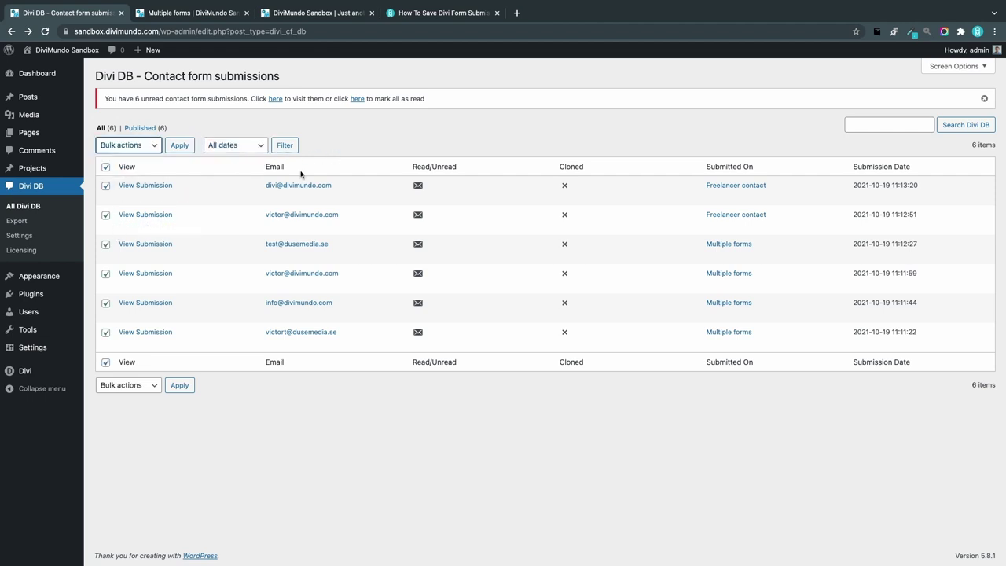
left_click(153, 186)
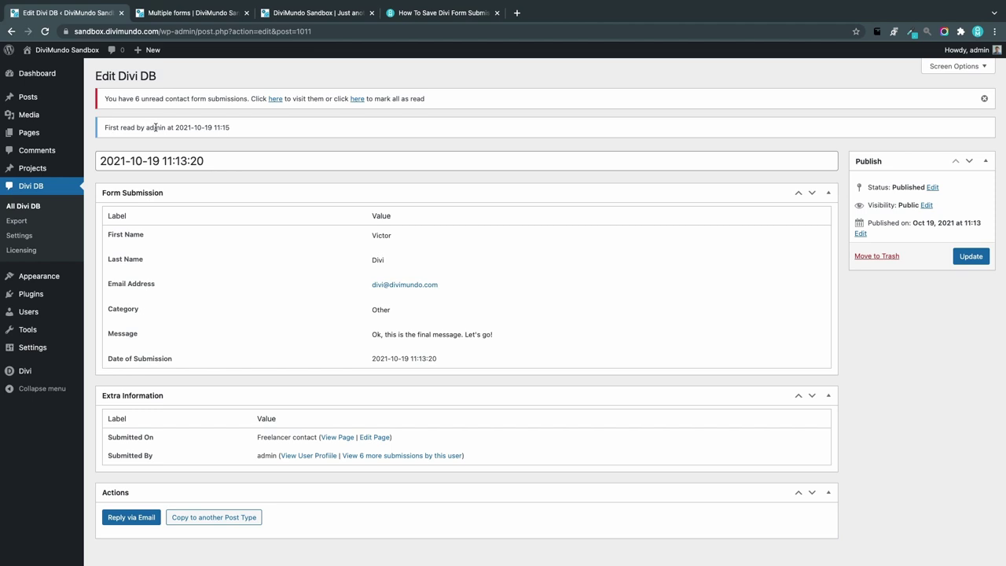
left_click_drag(211, 161, 97, 160)
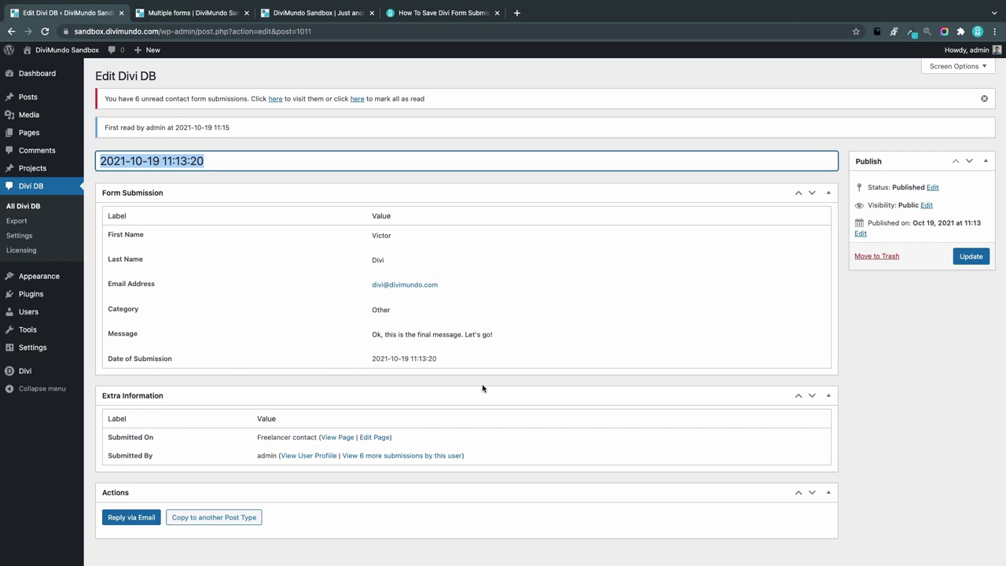
scroll(476, 386, "down", 1)
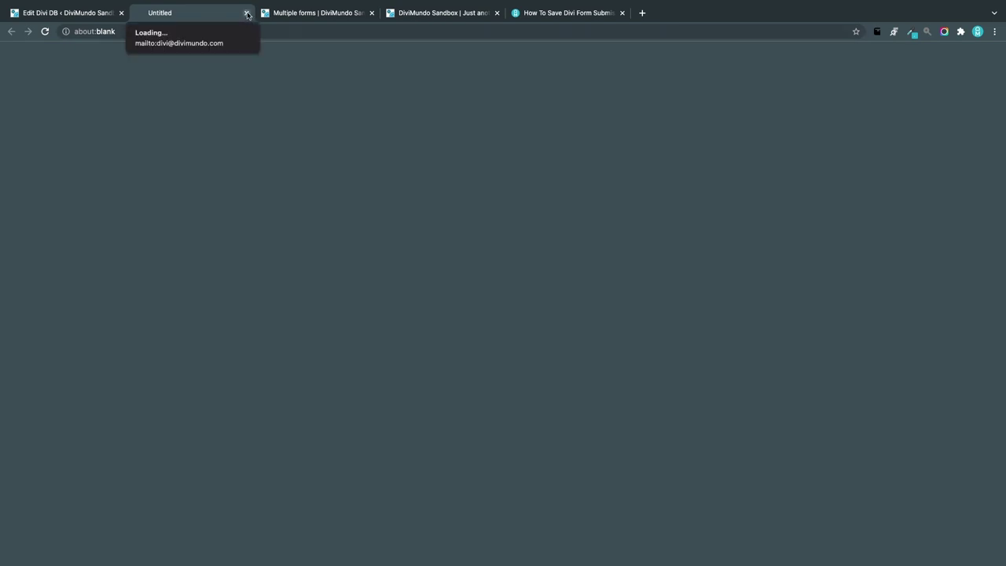
left_click(247, 13)
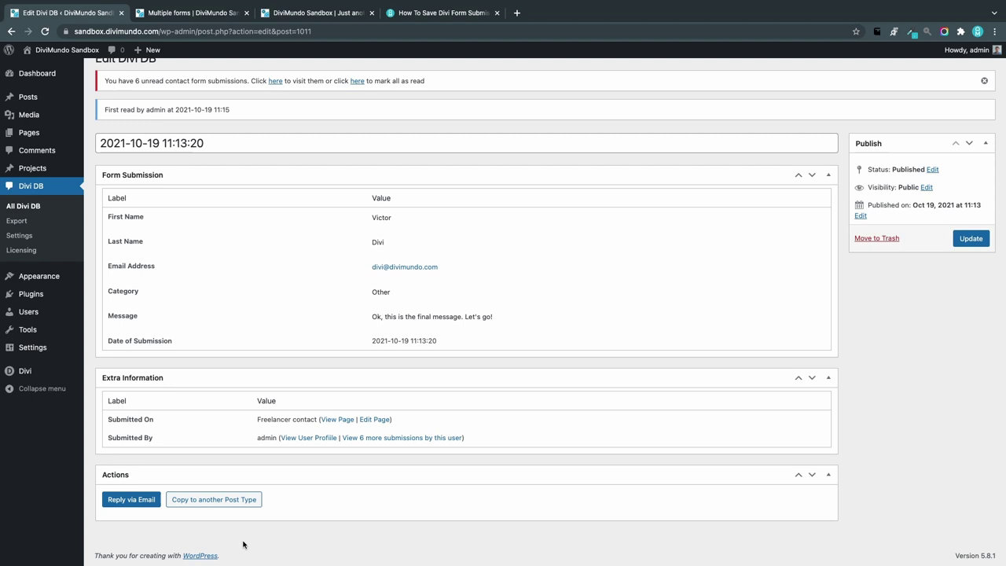
Step: Return to the All Divi DB list of submissions
left_click(42, 207)
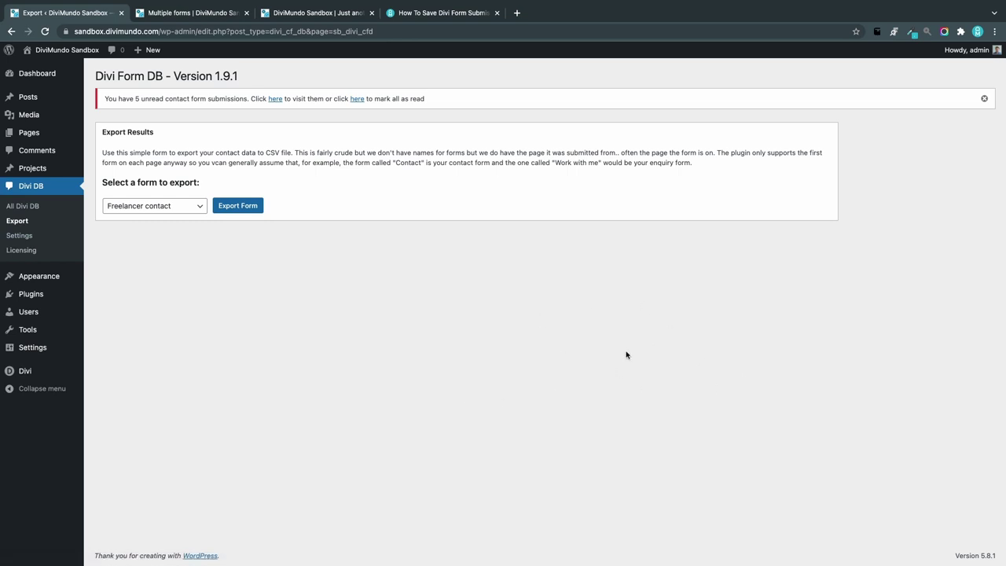
Step: Export the Freelancer contact form to CSV, download the file and open it
left_click(182, 209)
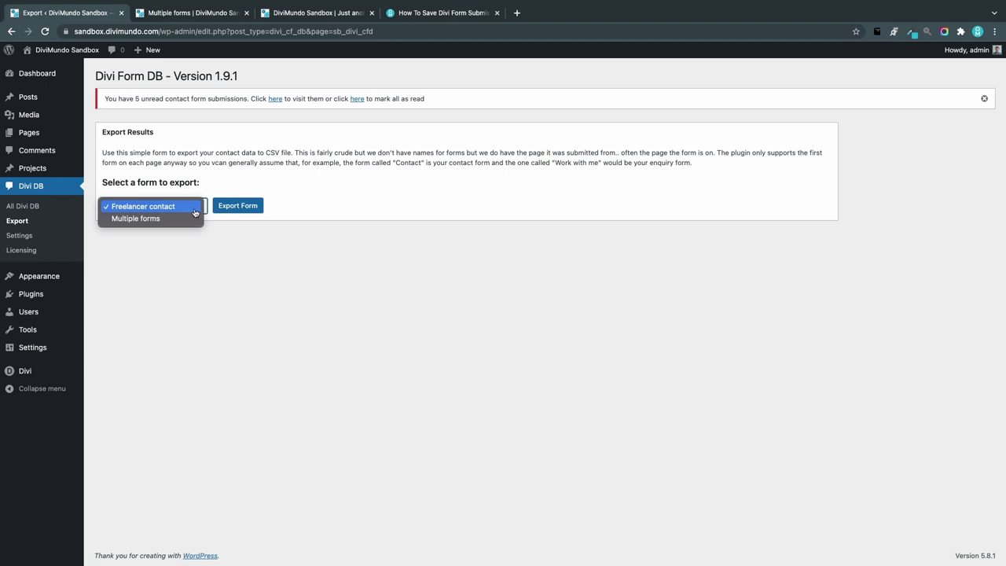
left_click(151, 209)
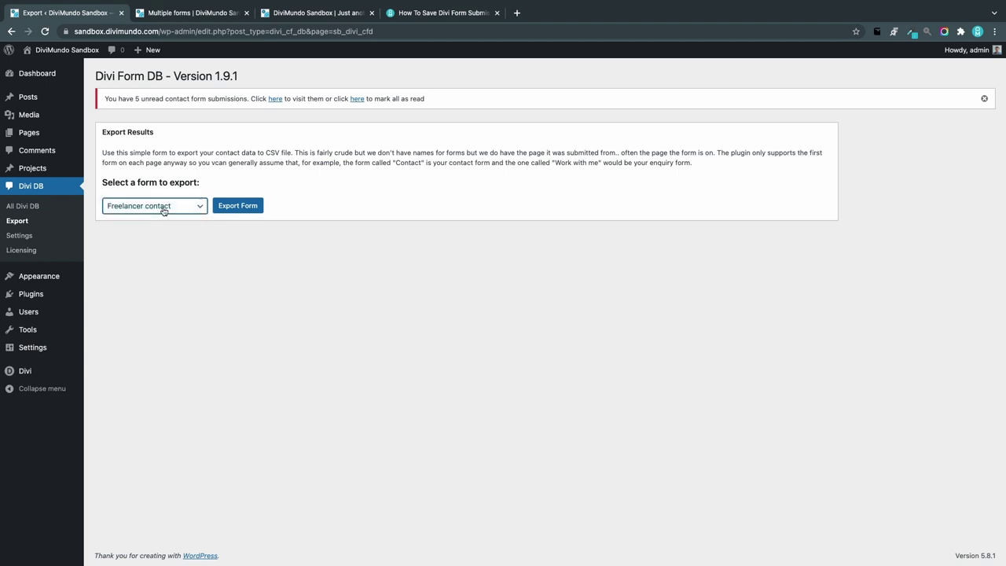
left_click(236, 208)
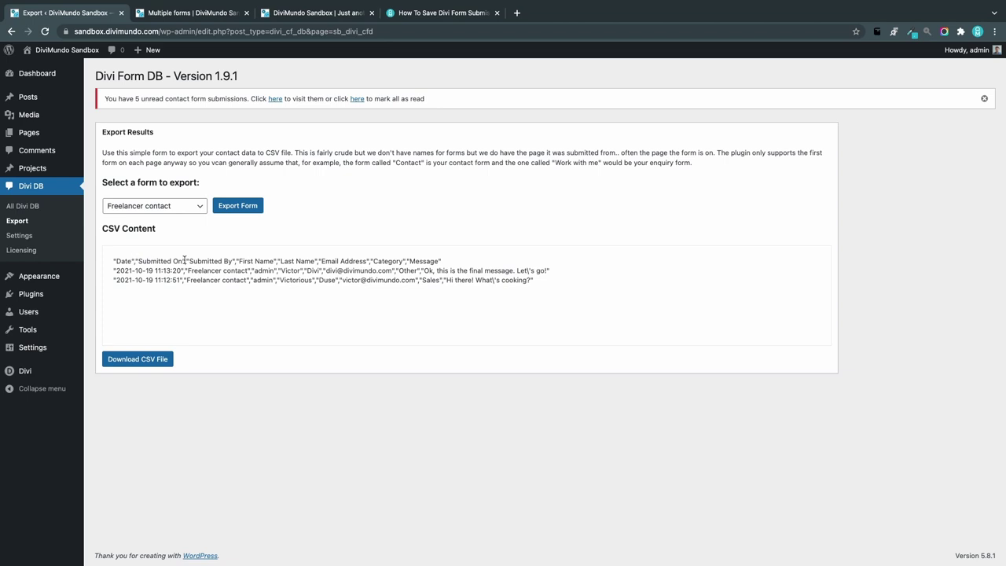
left_click_drag(541, 282, 111, 259)
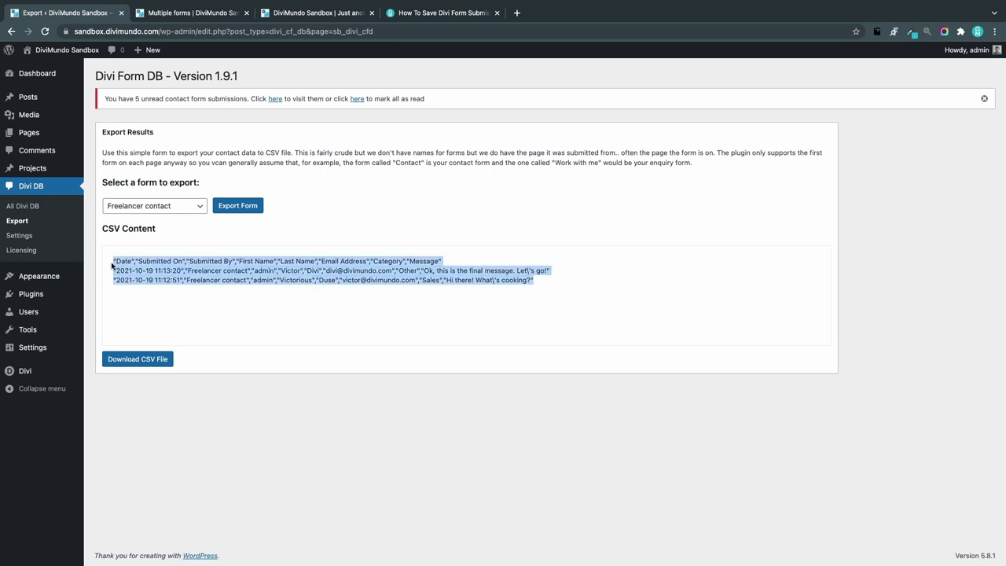
left_click(256, 325)
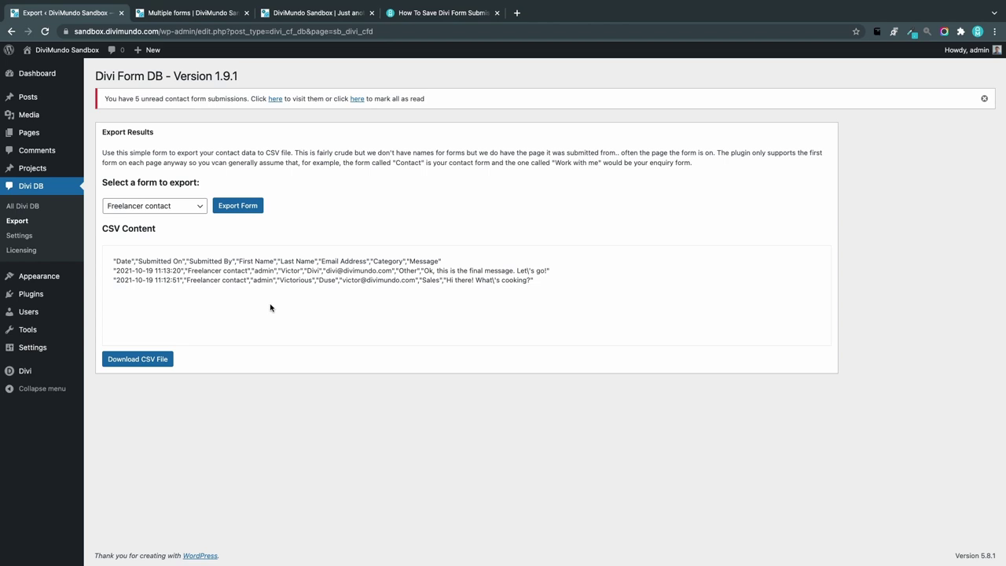
left_click(151, 363)
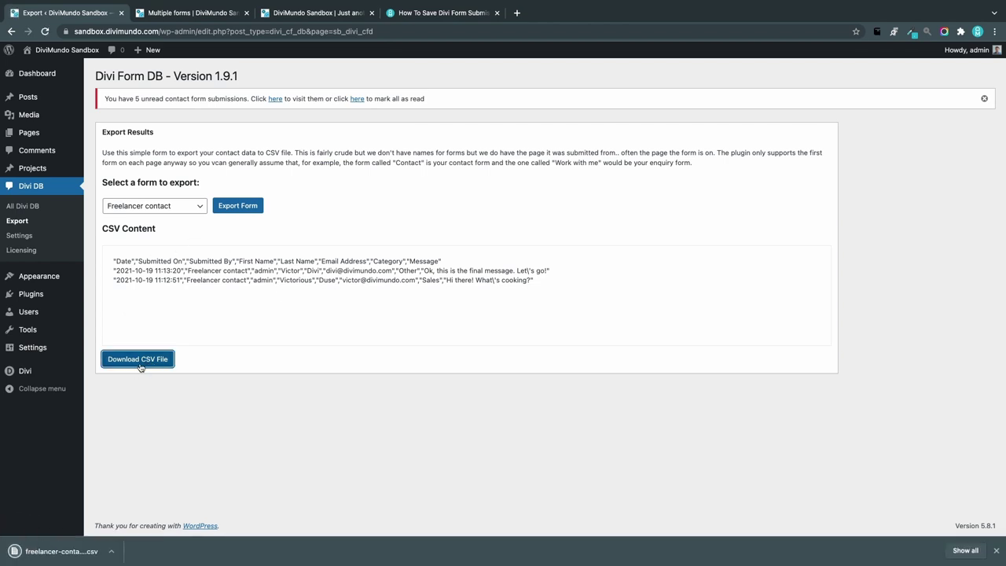
left_click(63, 551)
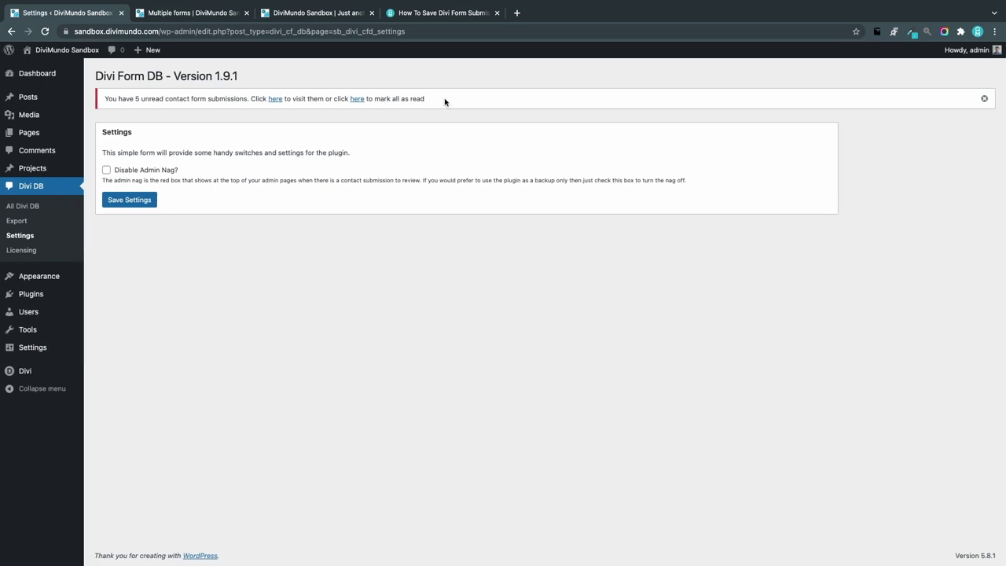
Step: Check Disable Admin Nag in Divi DB Settings, save, and return to All Divi DB
left_click_drag(445, 102, 115, 92)
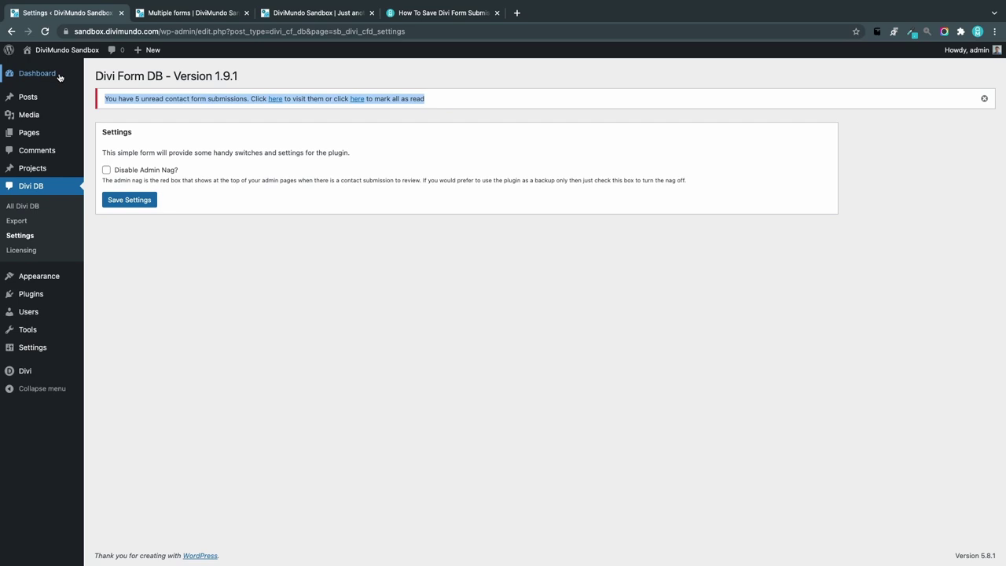
left_click(32, 74)
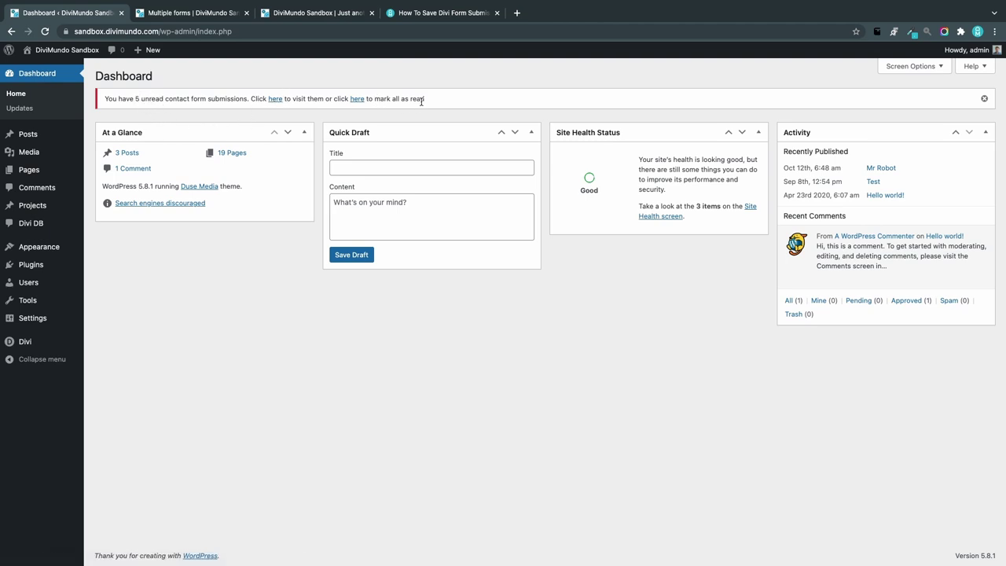
mouse_move(53, 301)
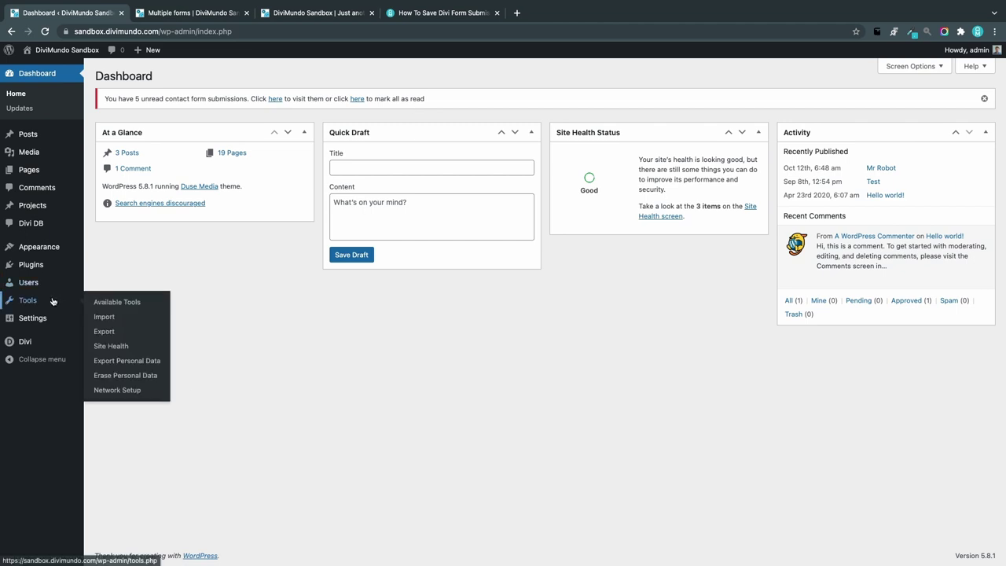
mouse_move(39, 341)
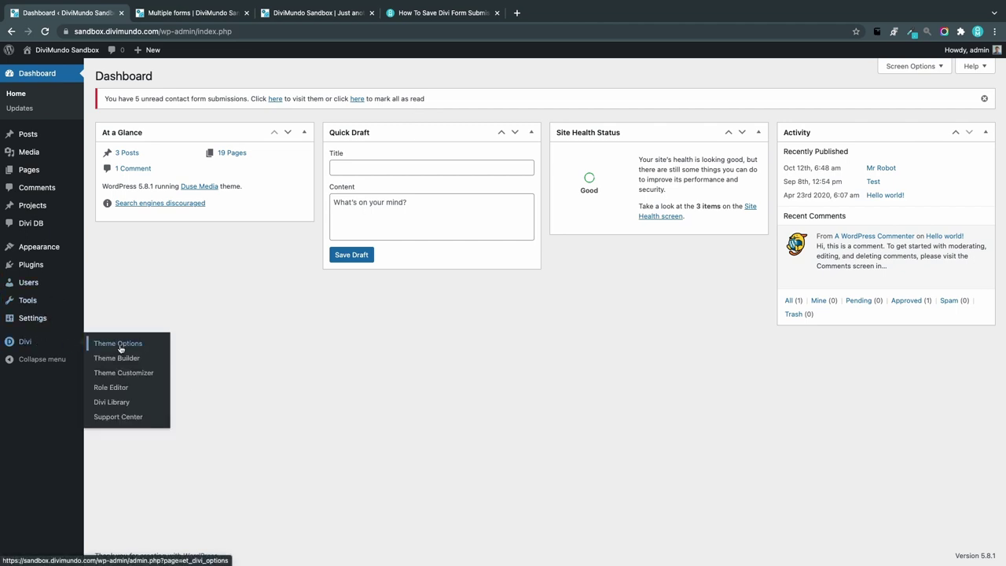
mouse_move(36, 224)
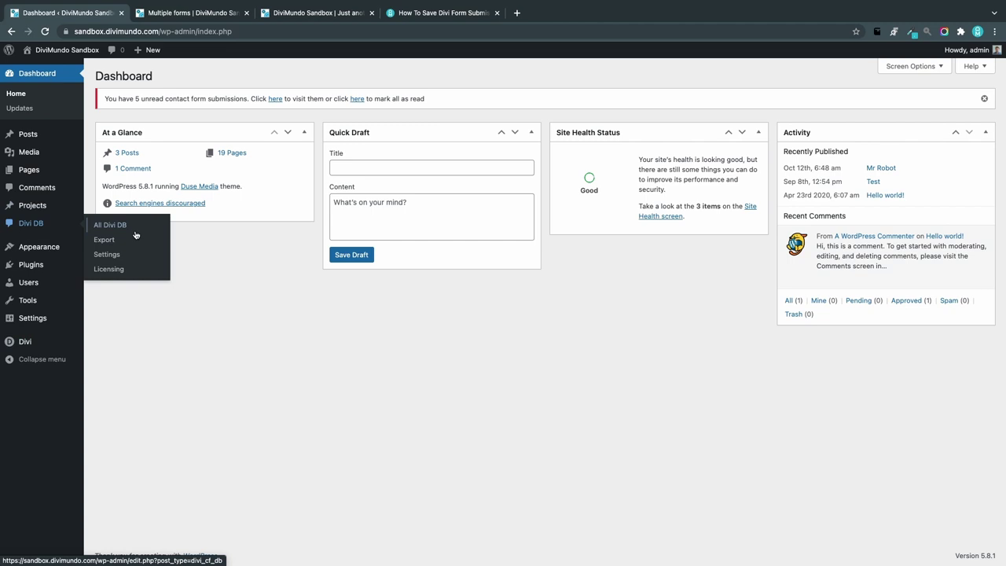
left_click(110, 253)
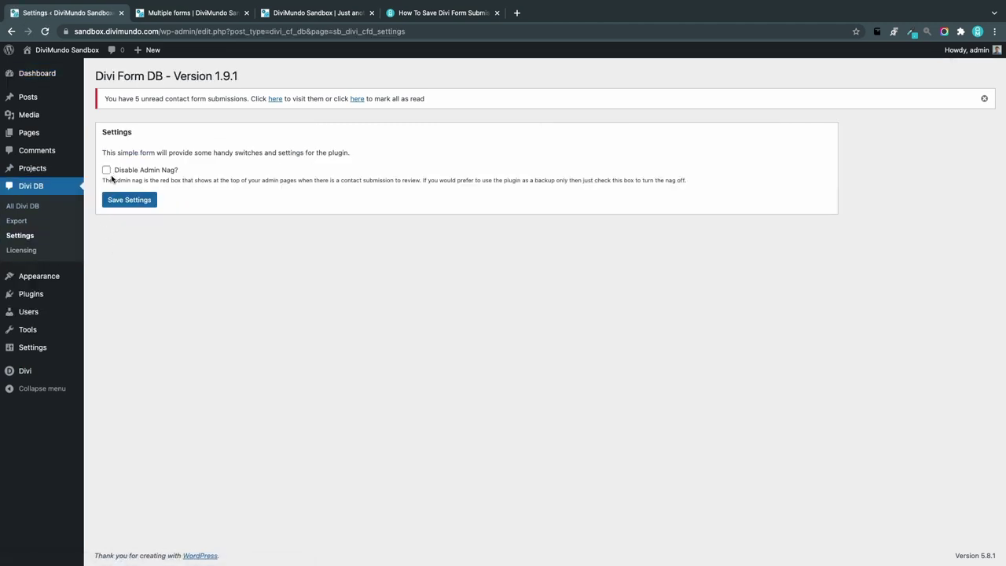
left_click(106, 170)
left_click(131, 203)
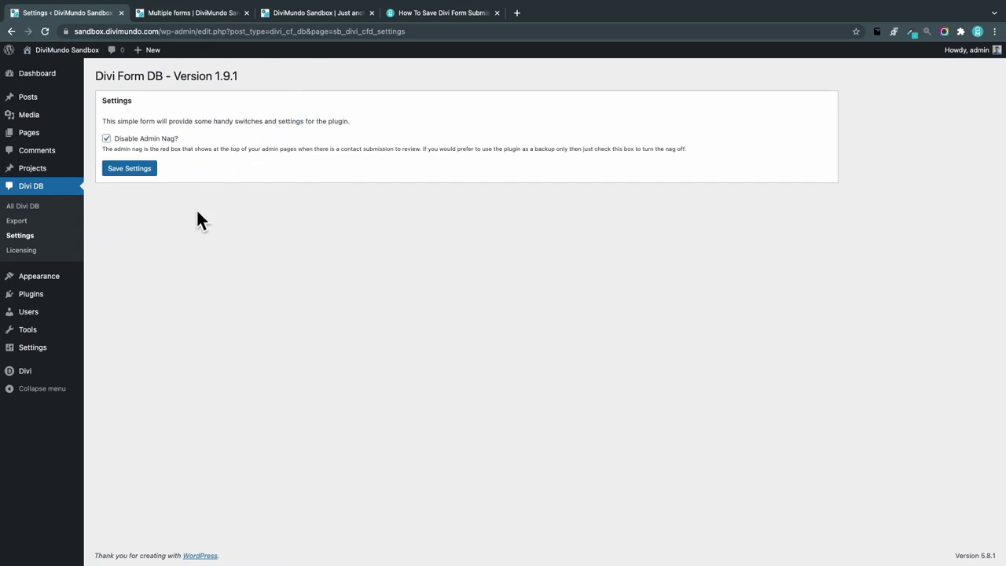
left_click(56, 206)
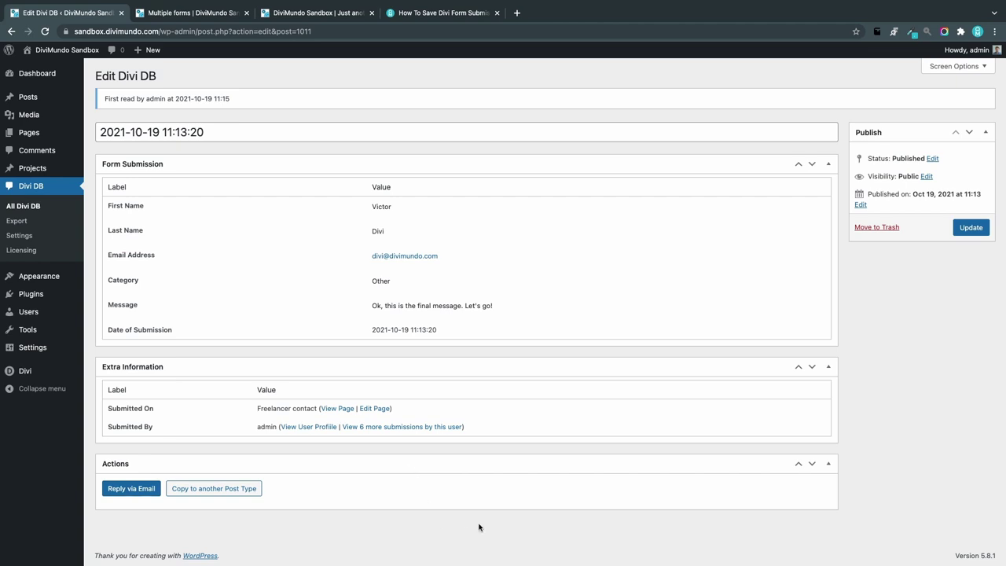
Step: View the 11:13:20 submission and open Copy to another Post Type with Posts as target
left_click(36, 204)
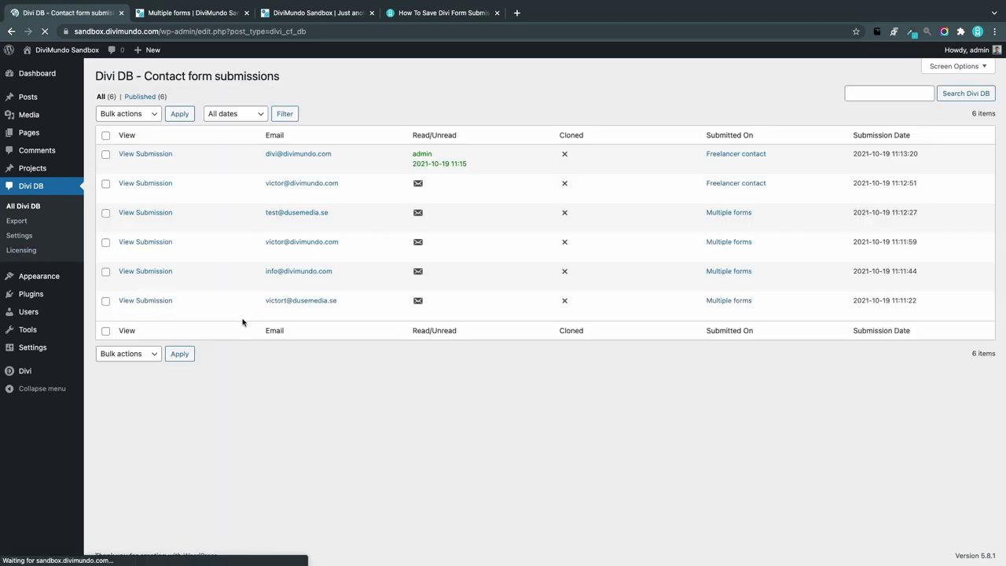
left_click(138, 154)
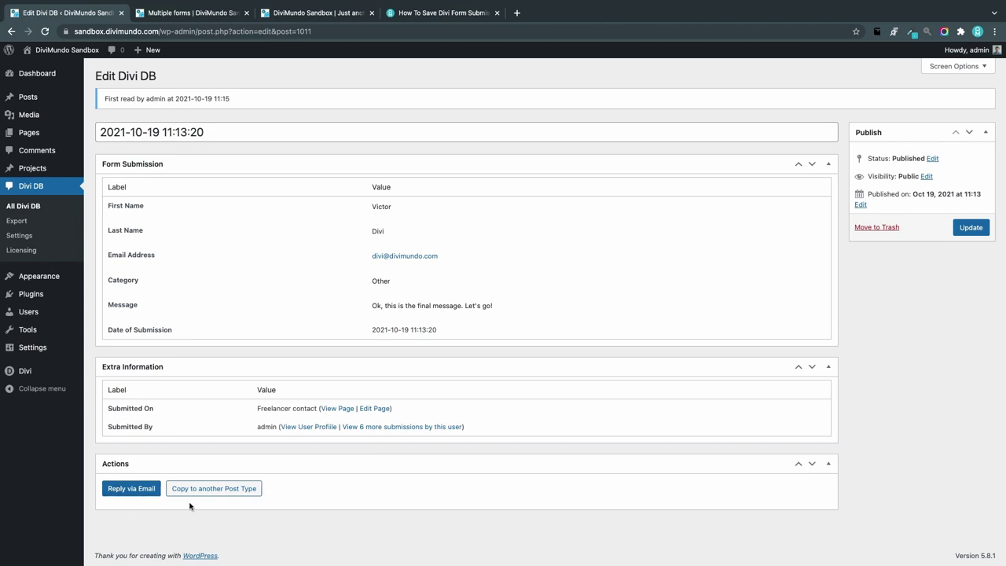
left_click(234, 492)
scroll(333, 525, "down", 5)
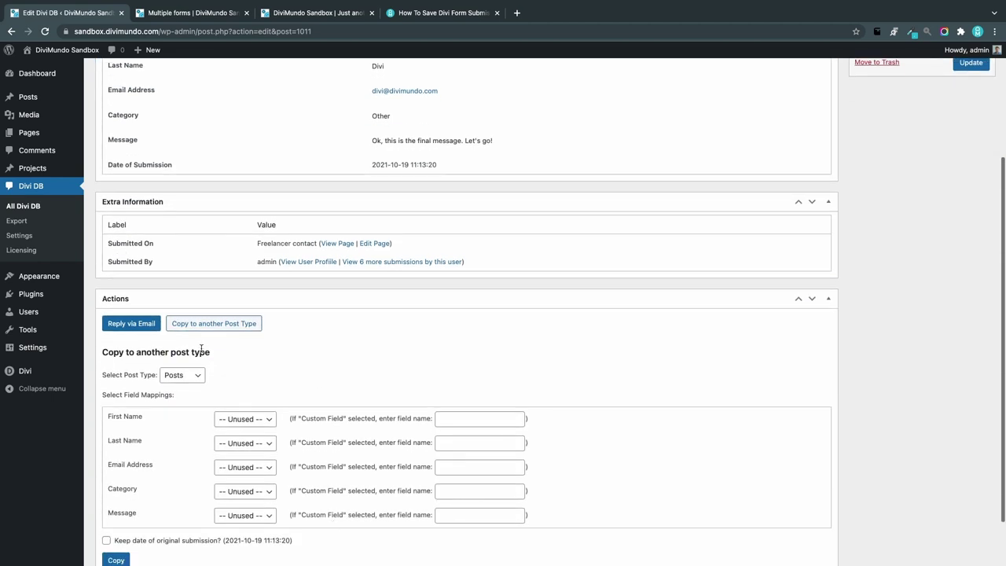
left_click(172, 377)
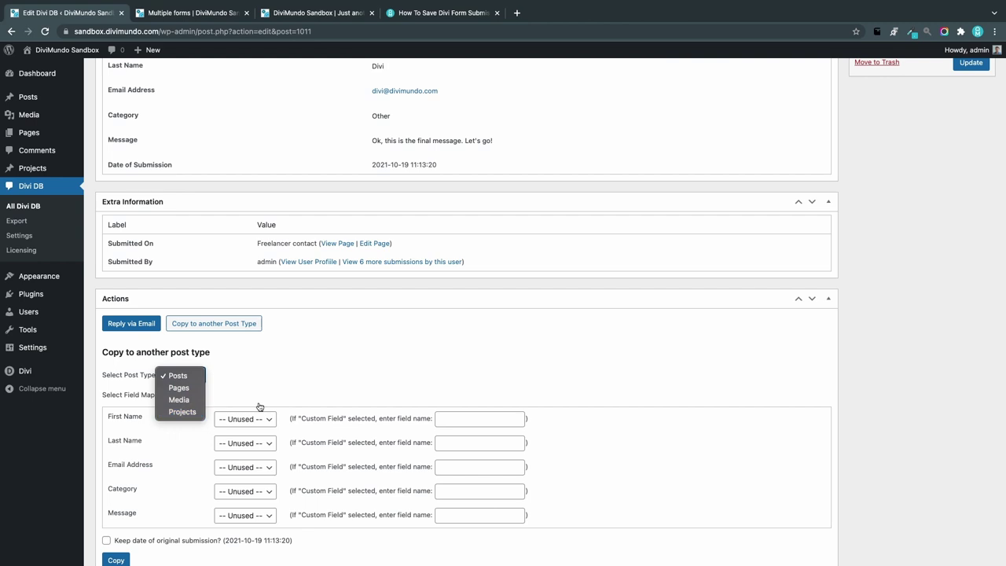
left_click(294, 373)
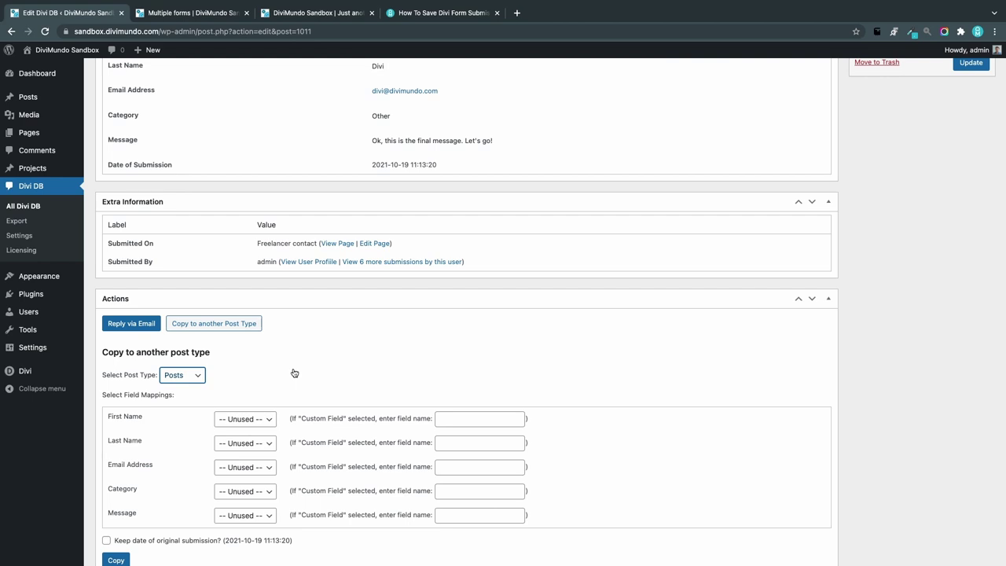
scroll(294, 373, "down", 2)
Step: Map First Name and Last Name to custom fields 'firstname' and 'lastname'
key("Tab")
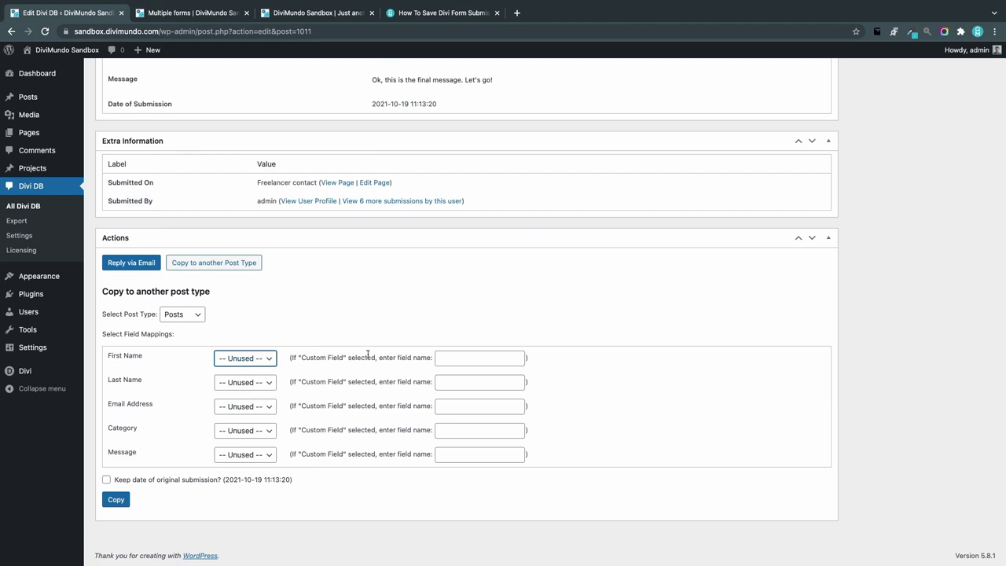
left_click(300, 333)
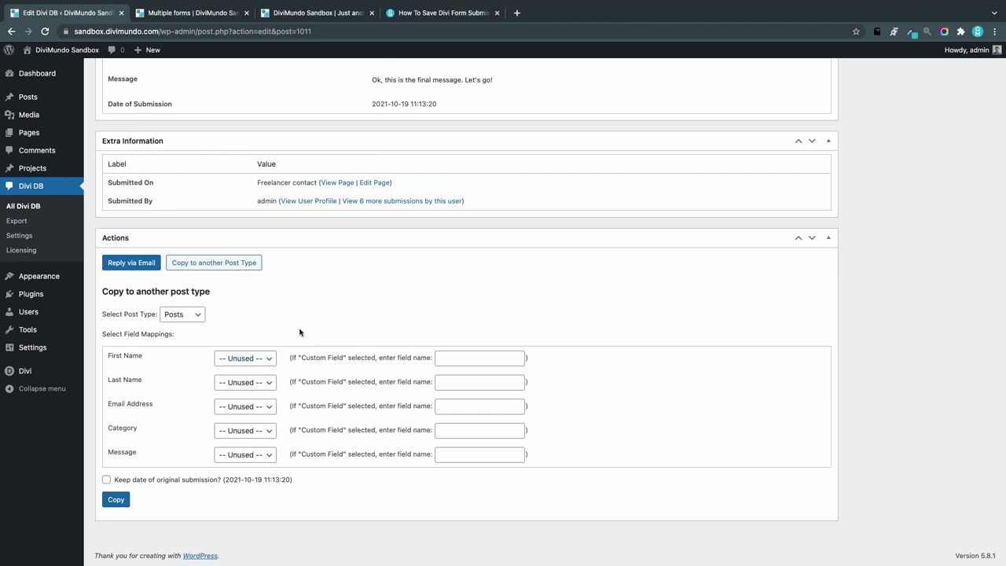
left_click(246, 358)
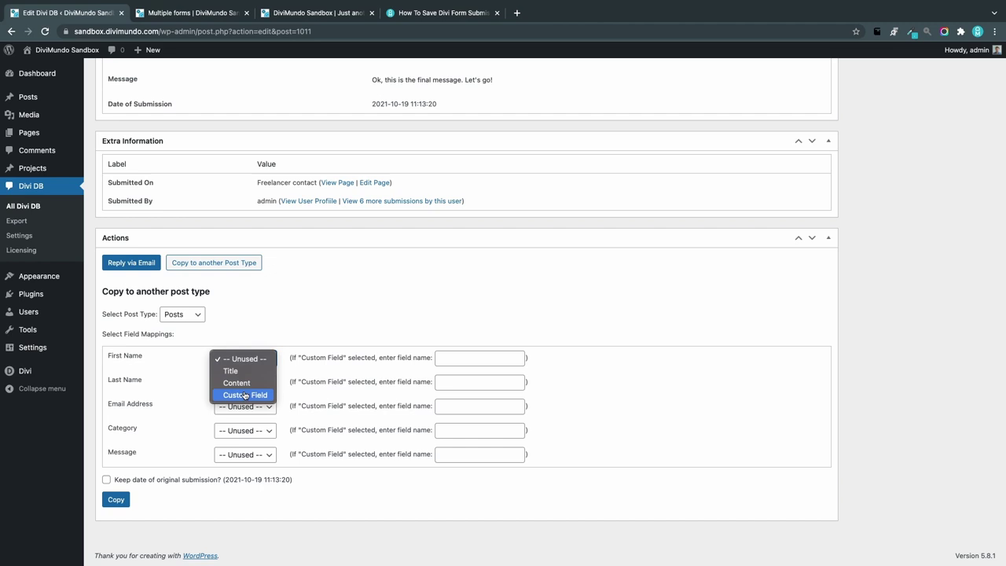
left_click(246, 396)
left_click(445, 360)
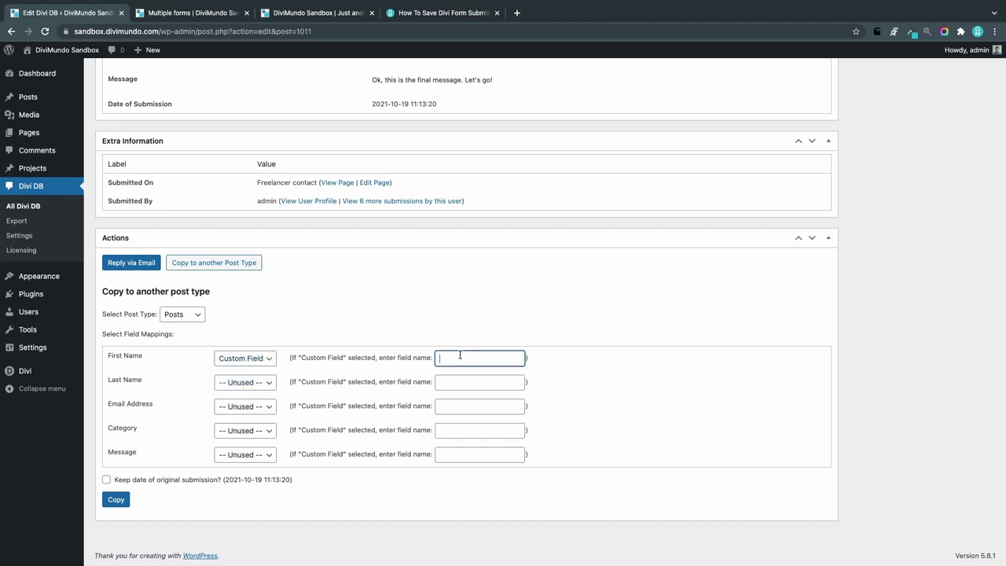
type("firstna,er")
key("BackSpace")
key("BackSpace")
key("BackSpace")
type("me")
left_click(245, 382)
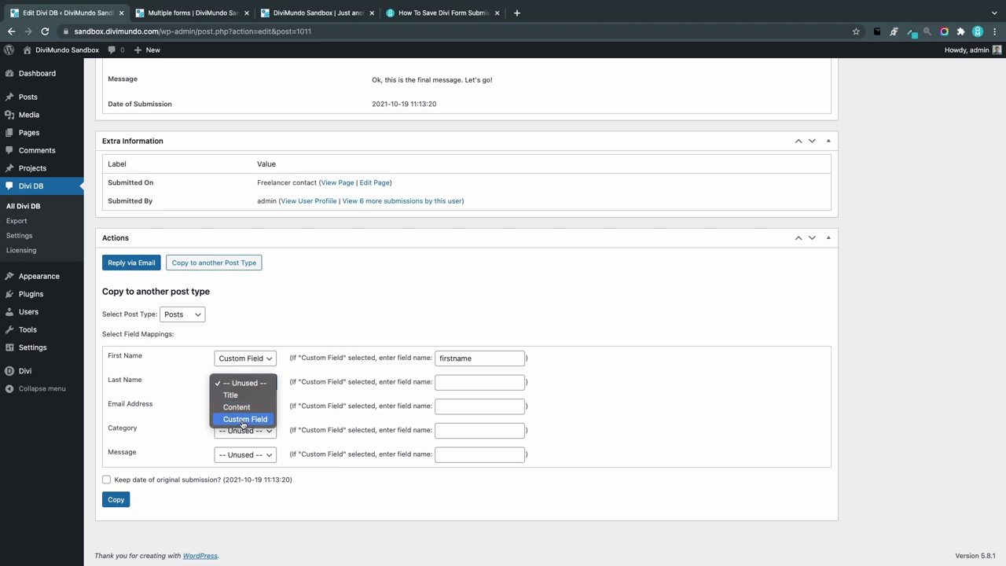
key("Return")
left_click(482, 383)
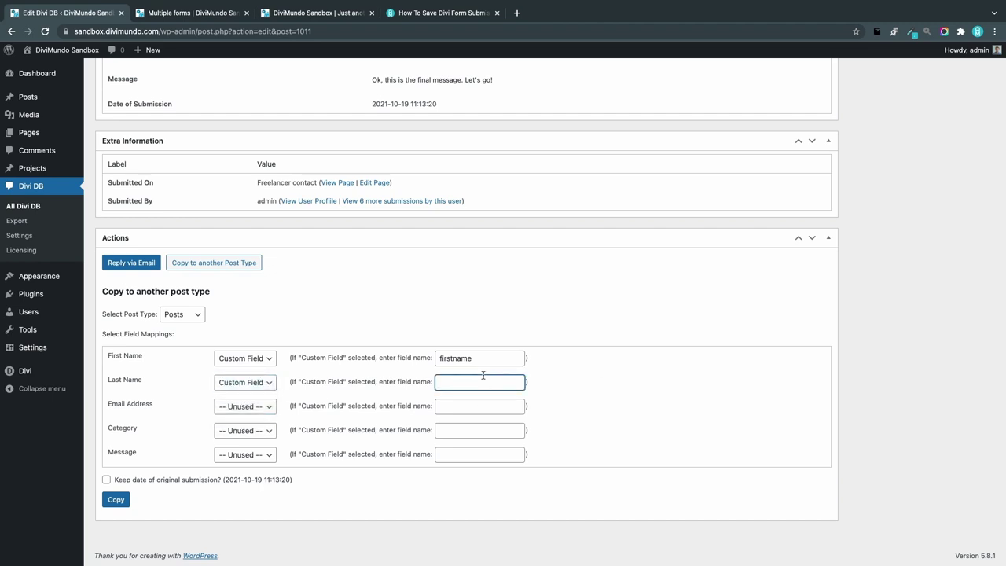
type("lastname")
Step: Map Category to Title and Message to Content, then copy the submission
left_click(265, 431)
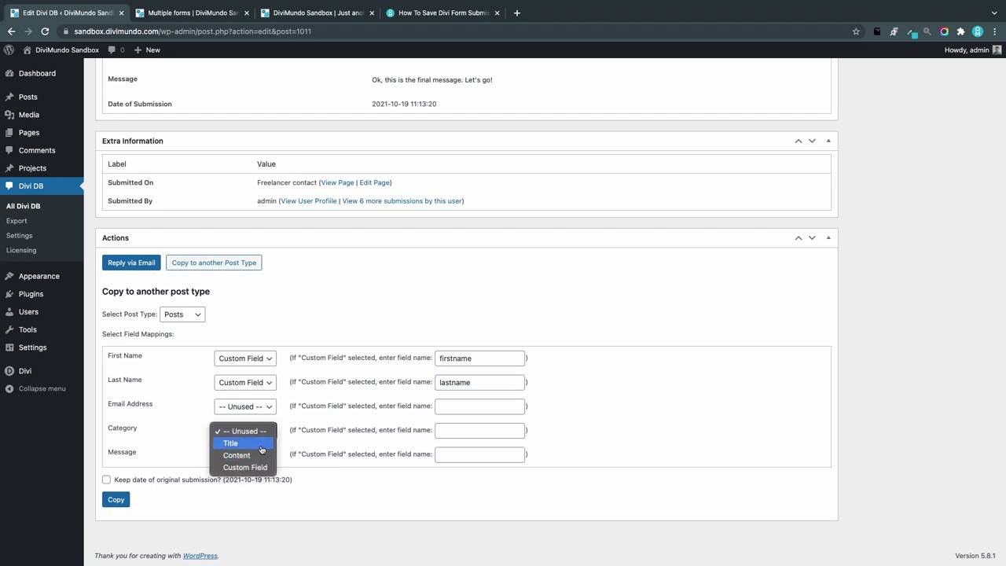
left_click(261, 447)
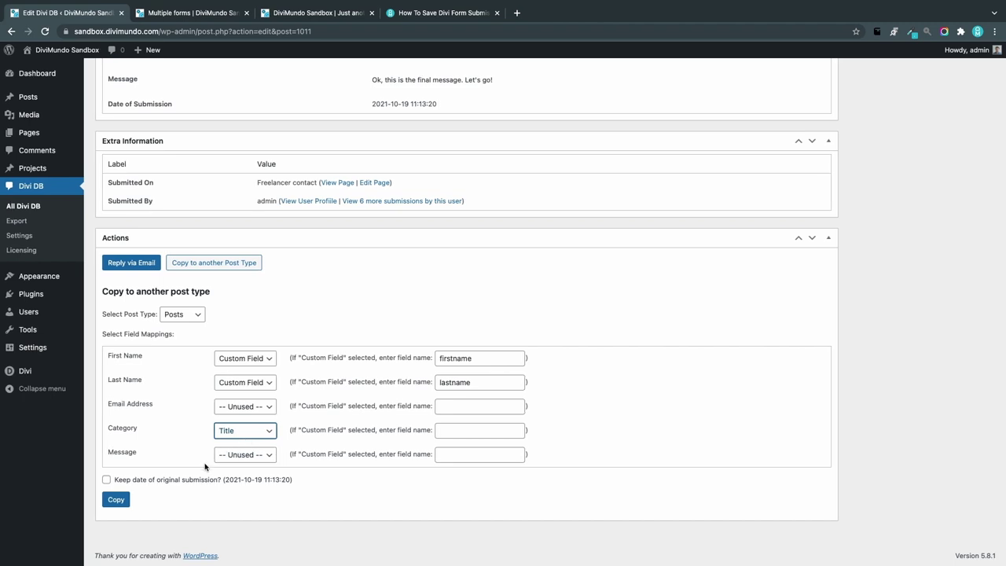
left_click(245, 456)
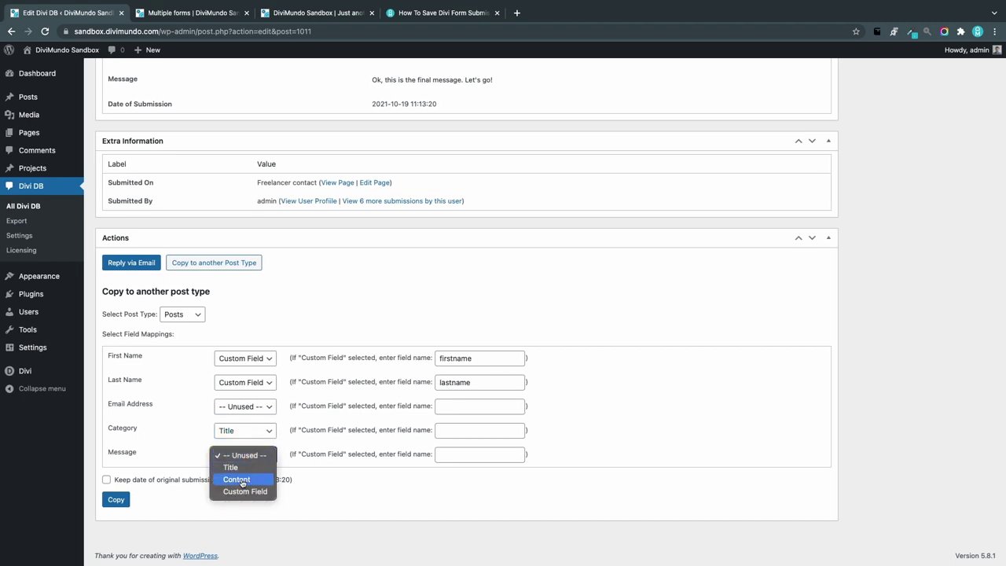
left_click(241, 480)
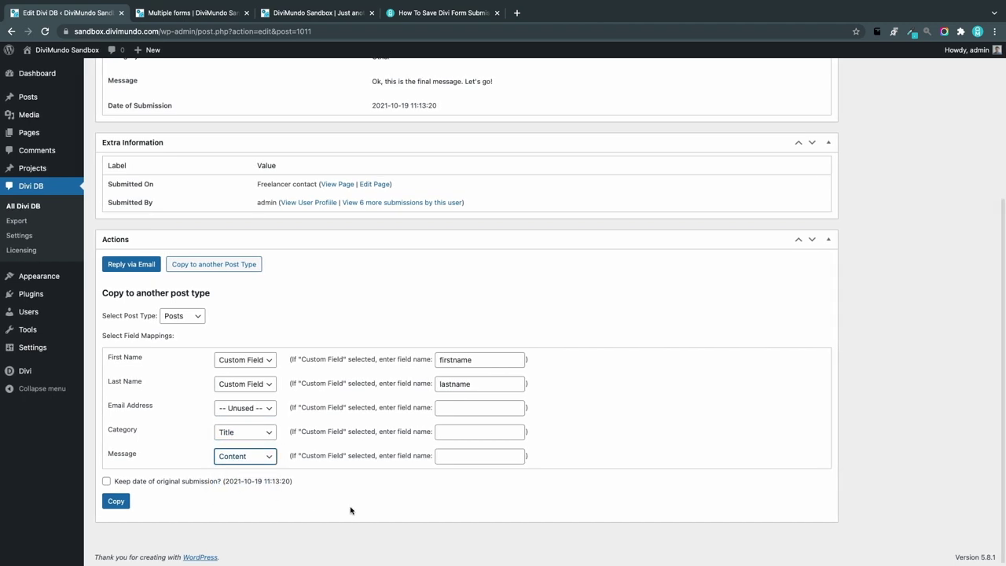
left_click(351, 510)
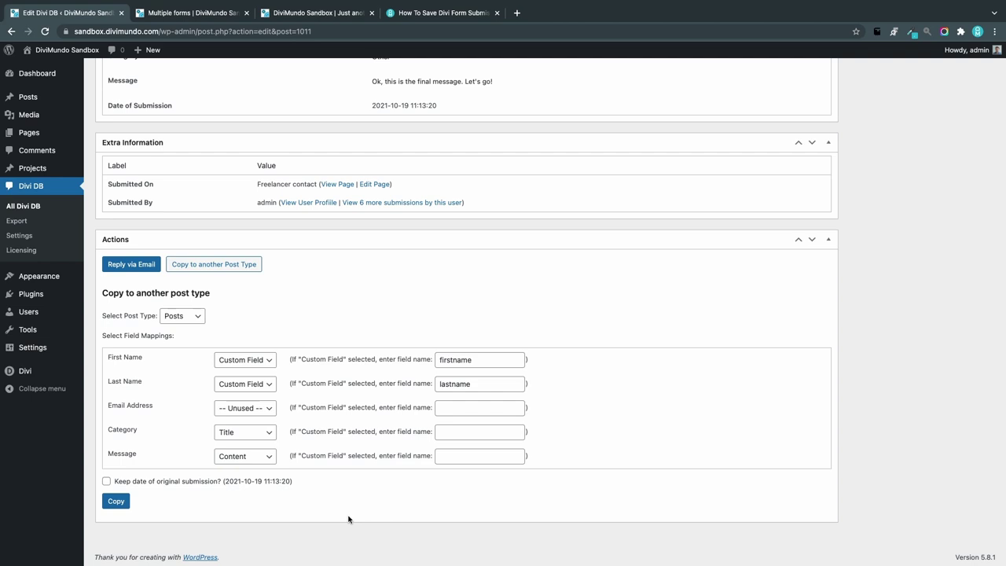
left_click(116, 502)
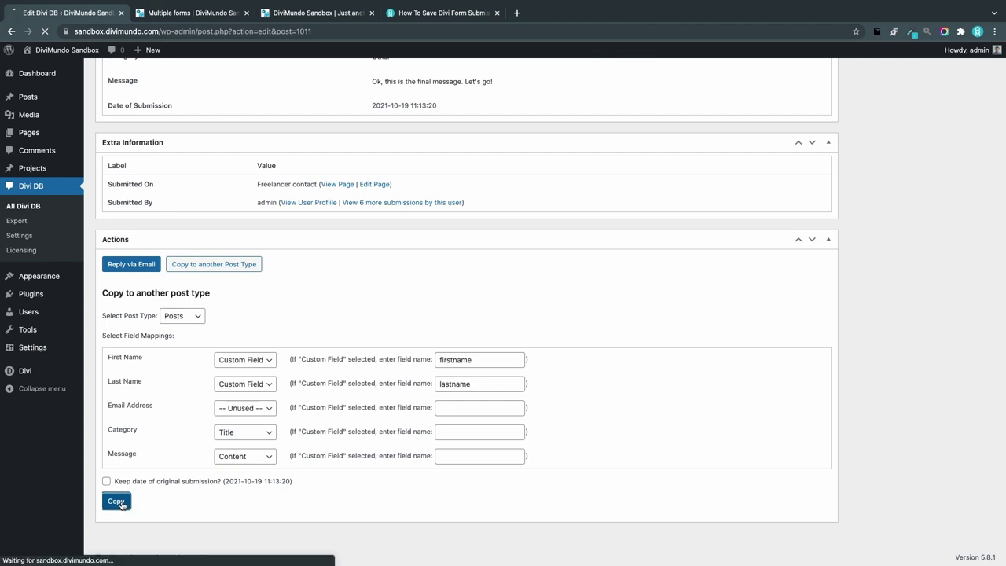
Step: View the new 'Other' post on the site and highlight its title and copied message
scroll(363, 449, "up", 1)
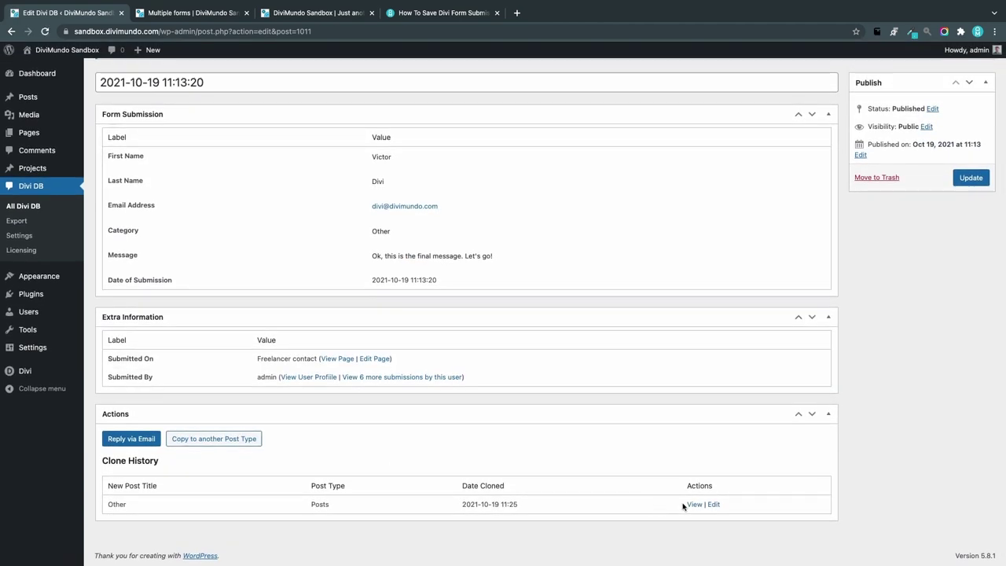
left_click(695, 505)
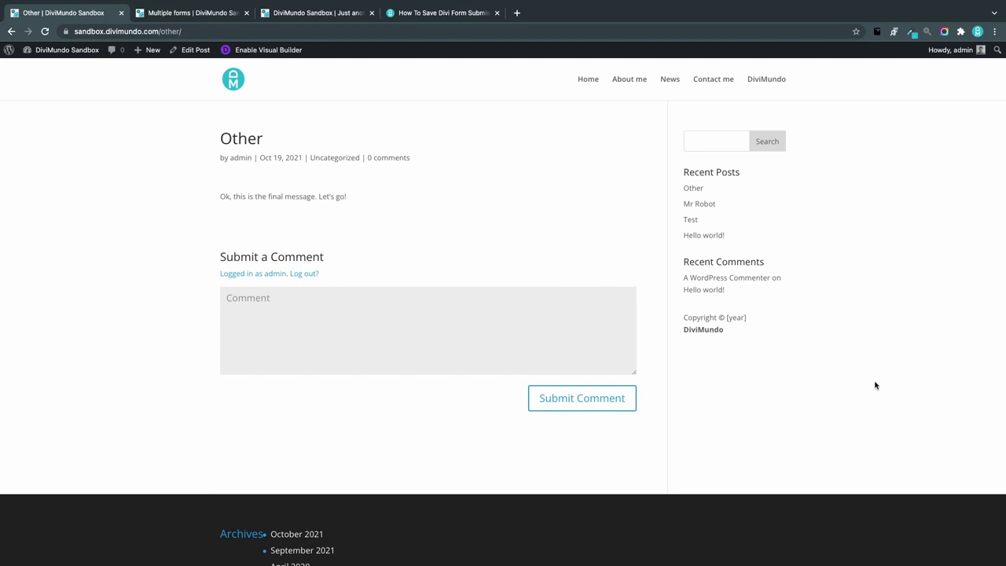
left_click_drag(275, 144, 225, 138)
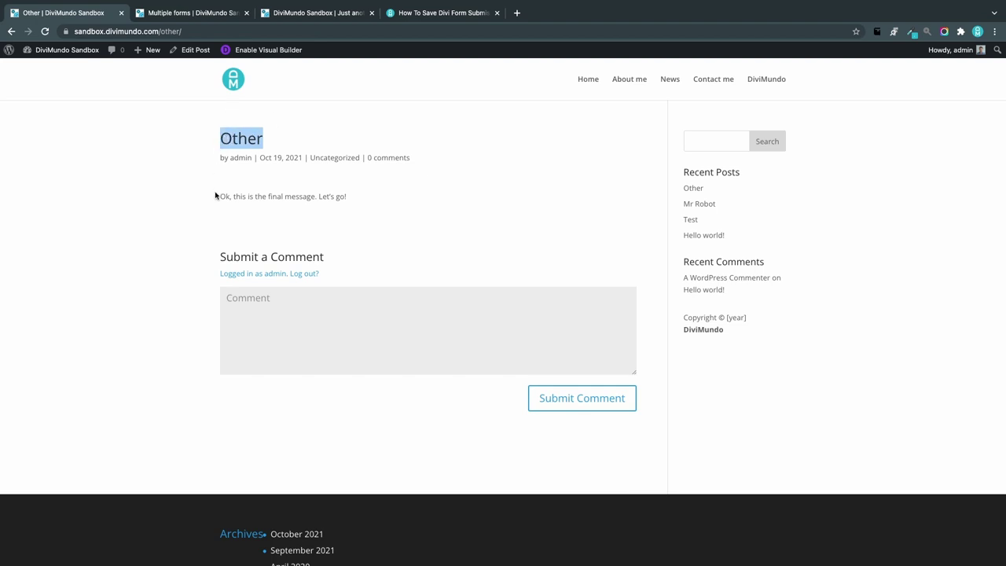
left_click_drag(219, 196, 364, 196)
left_click(129, 392)
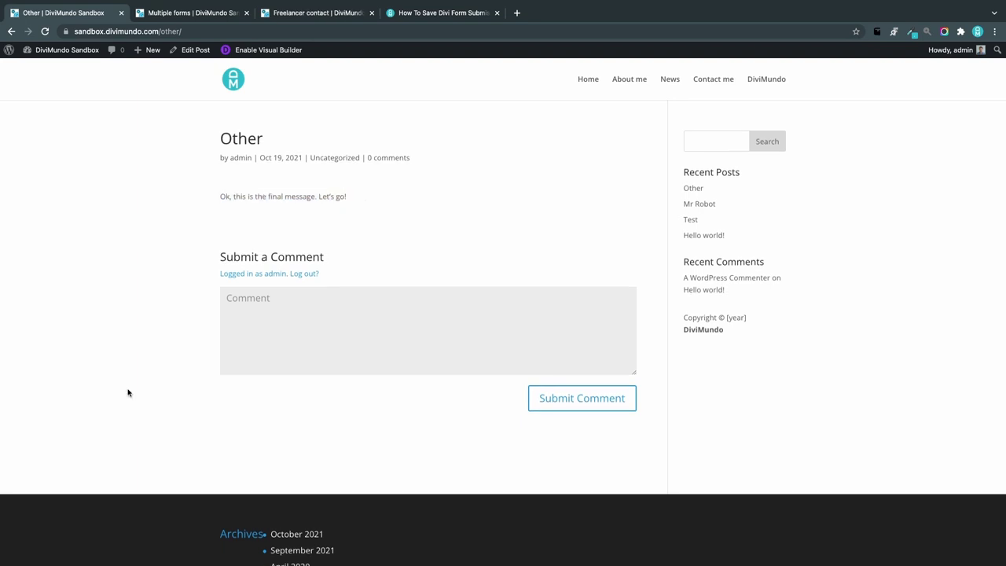